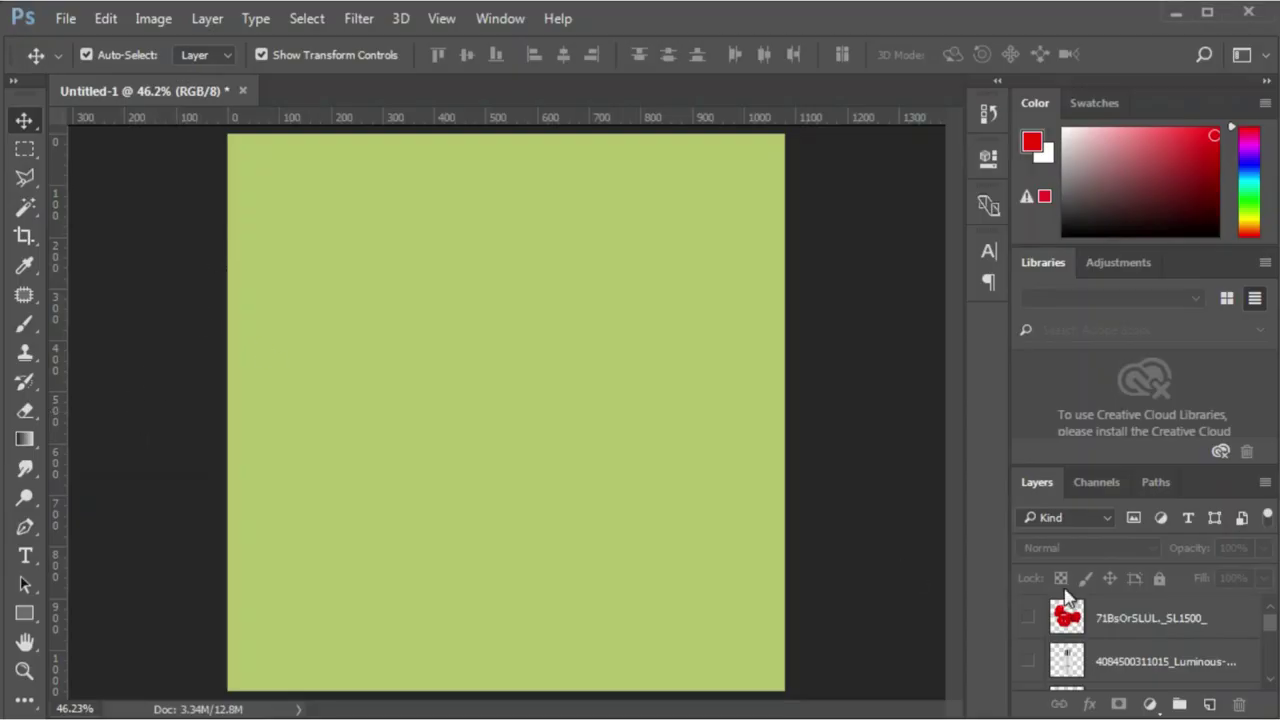
Show the red dumbbells layer and zoom in on the image
{"action": "left_click", "coordinate": [1027, 620]}
{"action": "scroll", "coordinate": [403, 354], "scroll_direction": "up", "scroll_amount": 3}
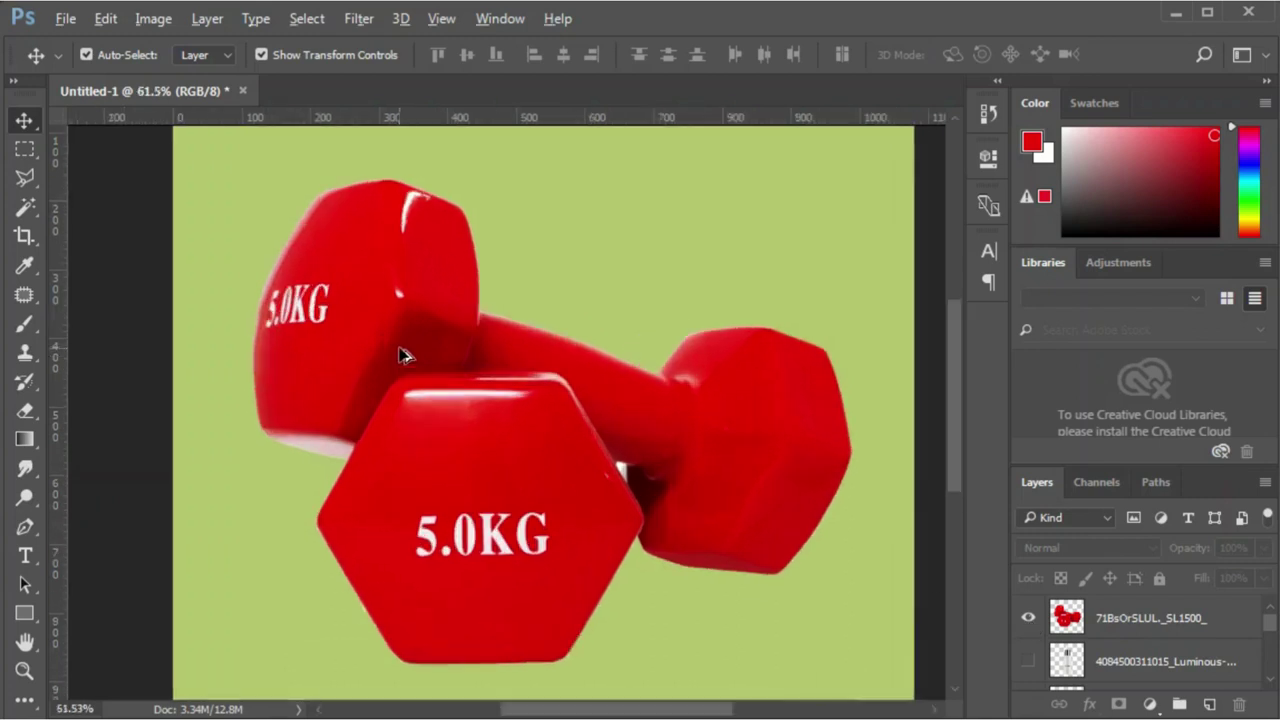
{"action": "scroll", "coordinate": [403, 354], "scroll_direction": "up", "scroll_amount": 3}
{"action": "scroll", "coordinate": [403, 354], "scroll_direction": "down", "scroll_amount": 5}
{"action": "scroll", "coordinate": [437, 545], "scroll_direction": "up", "scroll_amount": 5}
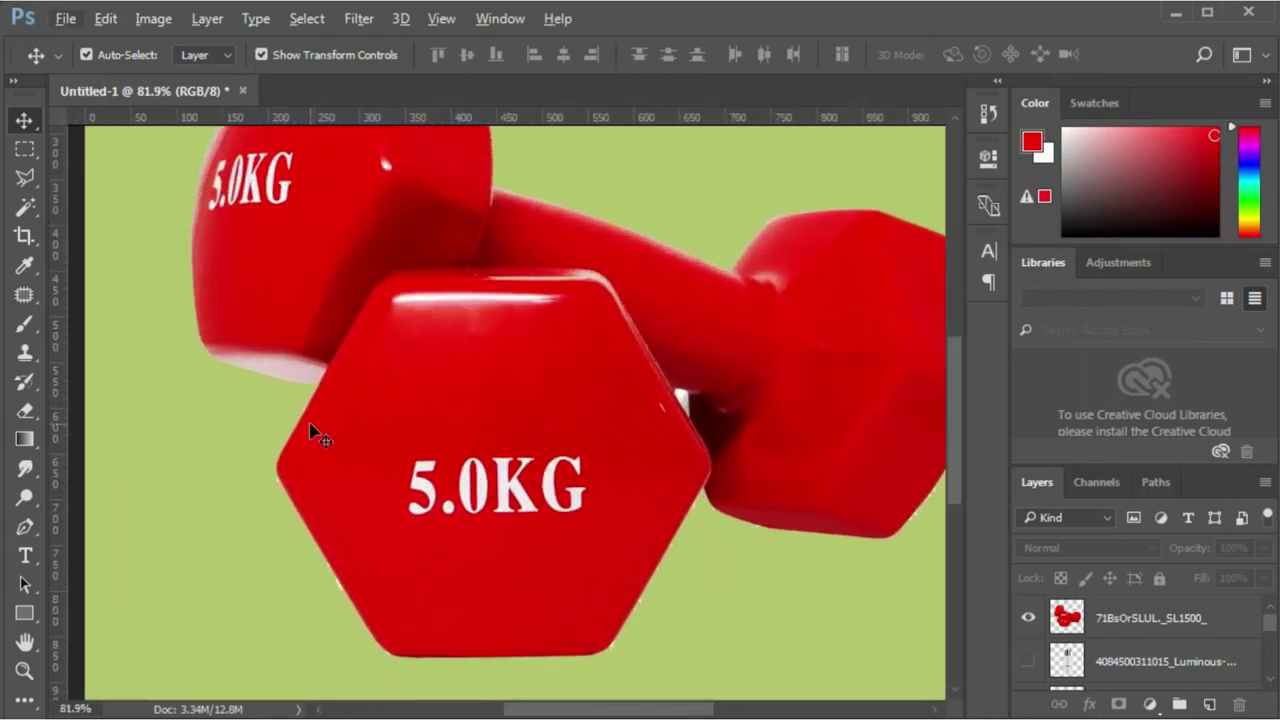
{"action": "scroll", "coordinate": [310, 430], "scroll_direction": "down", "scroll_amount": 1}
Patch the 5.0KG text off the front dumbbell's hexagonal face with clean red
{"action": "left_click", "coordinate": [34, 302]}
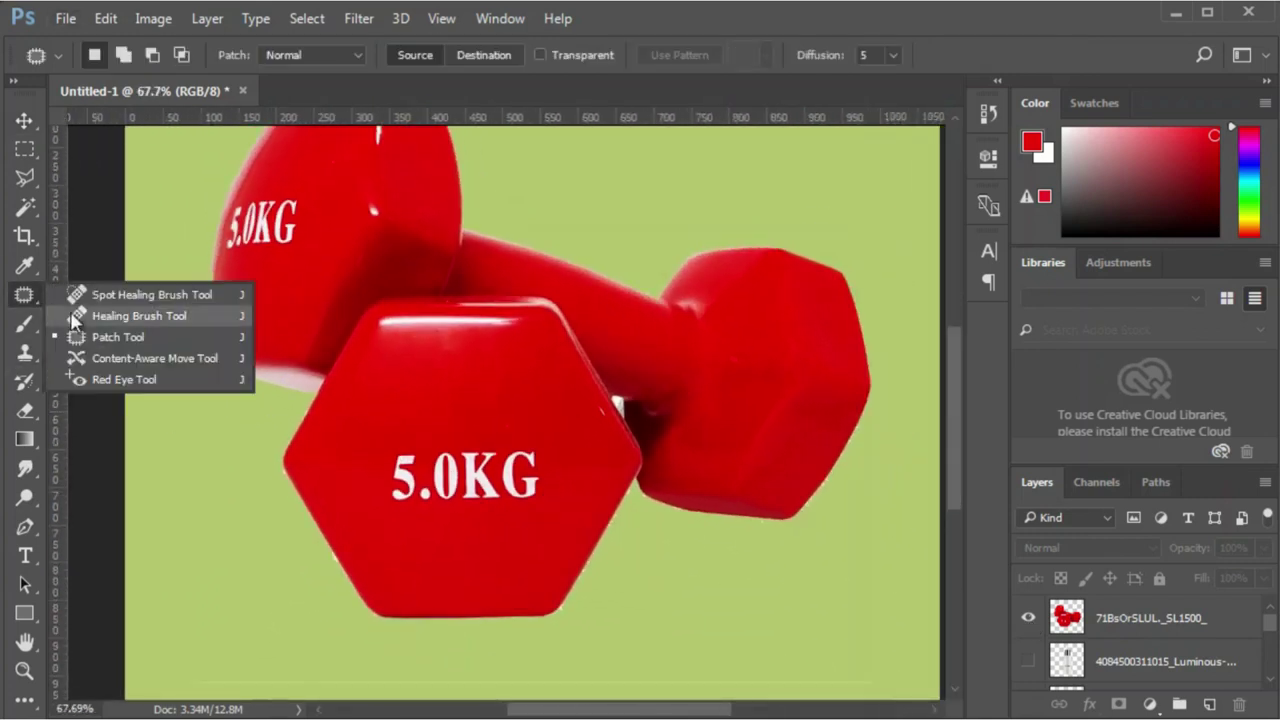
{"action": "left_click", "coordinate": [117, 330]}
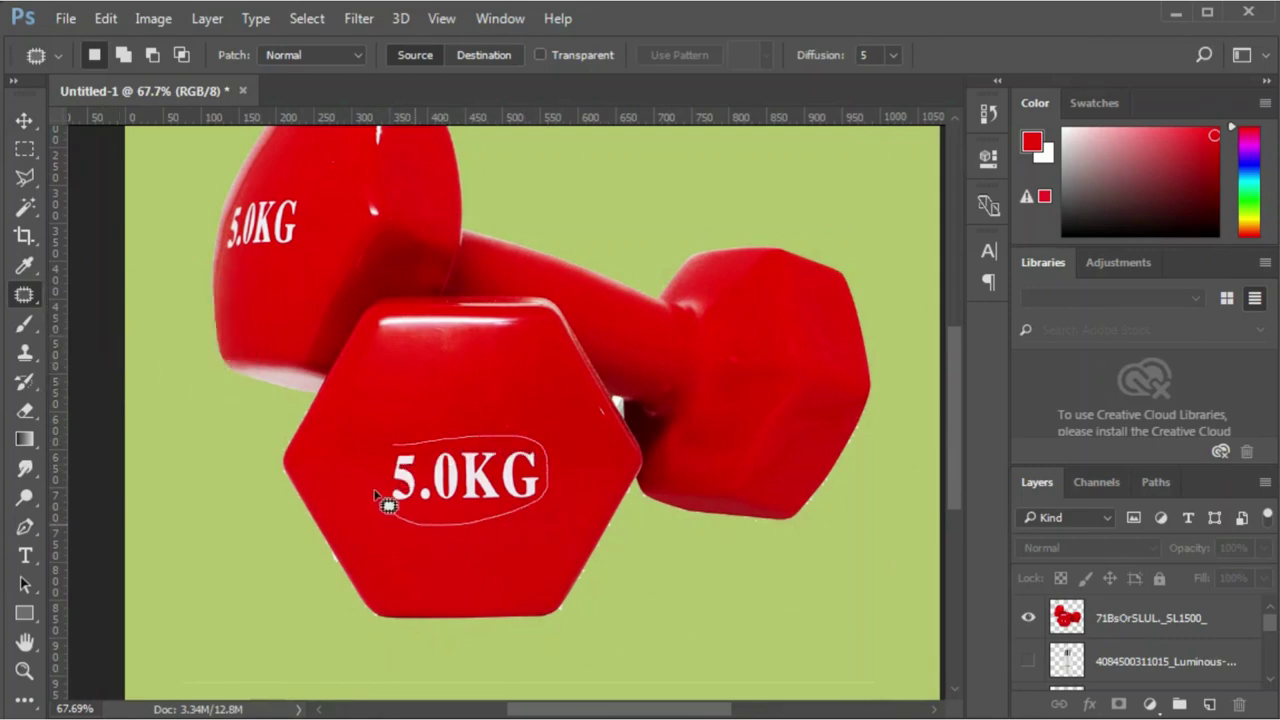
{"action": "left_click_drag", "start_coordinate": [388, 505], "coordinate": [378, 497]}
{"action": "left_click_drag", "start_coordinate": [472, 488], "coordinate": [766, 300]}
{"action": "left_click", "coordinate": [777, 268]}
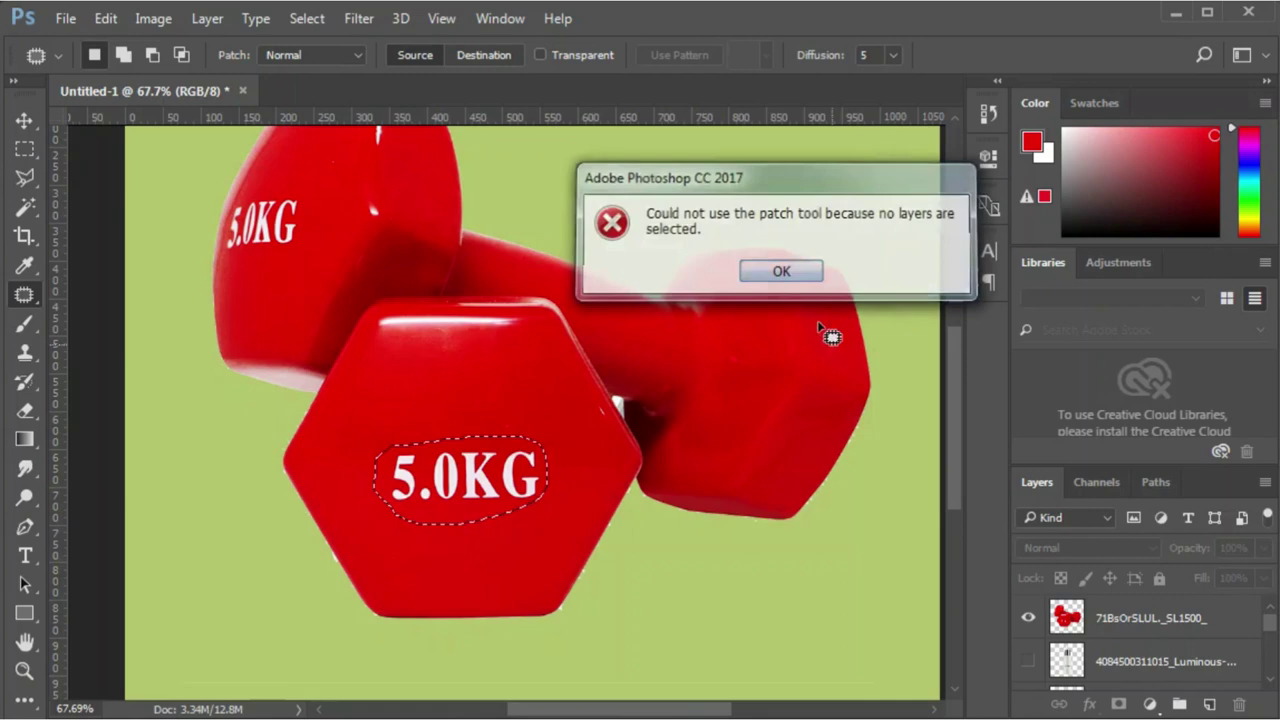
{"action": "left_click", "coordinate": [1118, 620]}
{"action": "left_click_drag", "start_coordinate": [430, 470], "coordinate": [450, 500]}
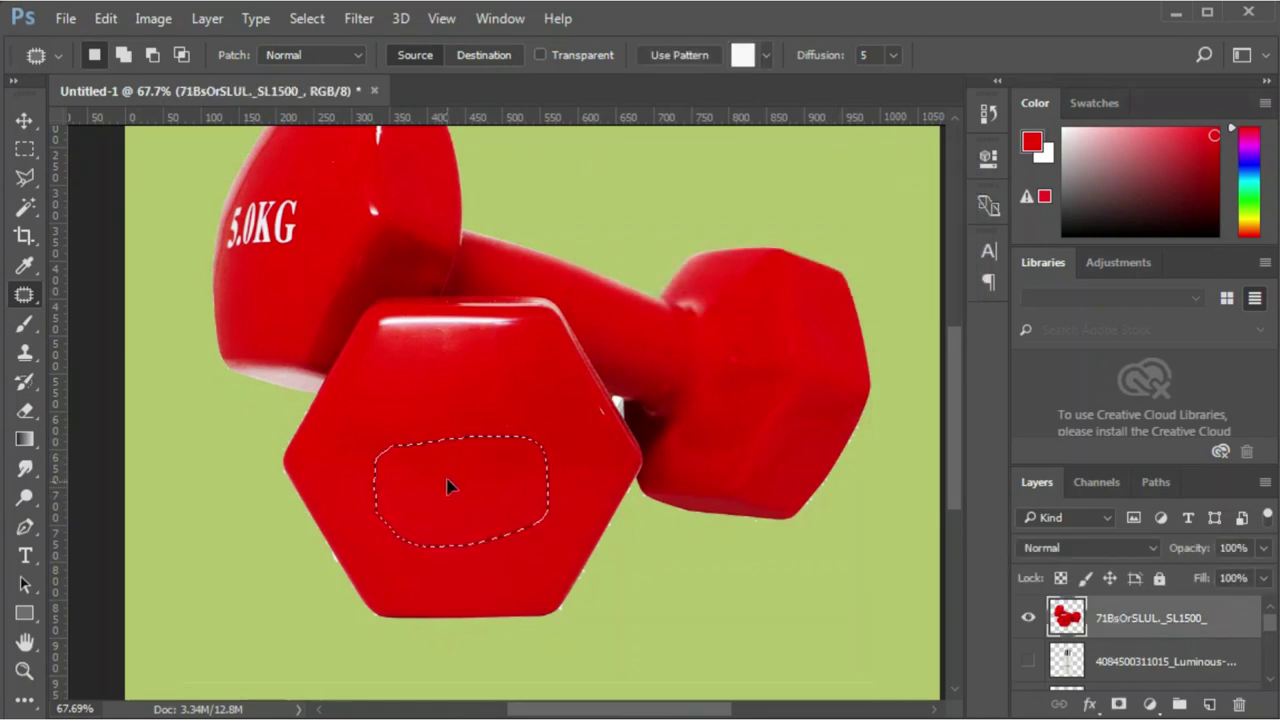
{"action": "key", "text": "ctrl+d"}
{"action": "scroll", "coordinate": [268, 237], "scroll_direction": "up", "scroll_amount": 5}
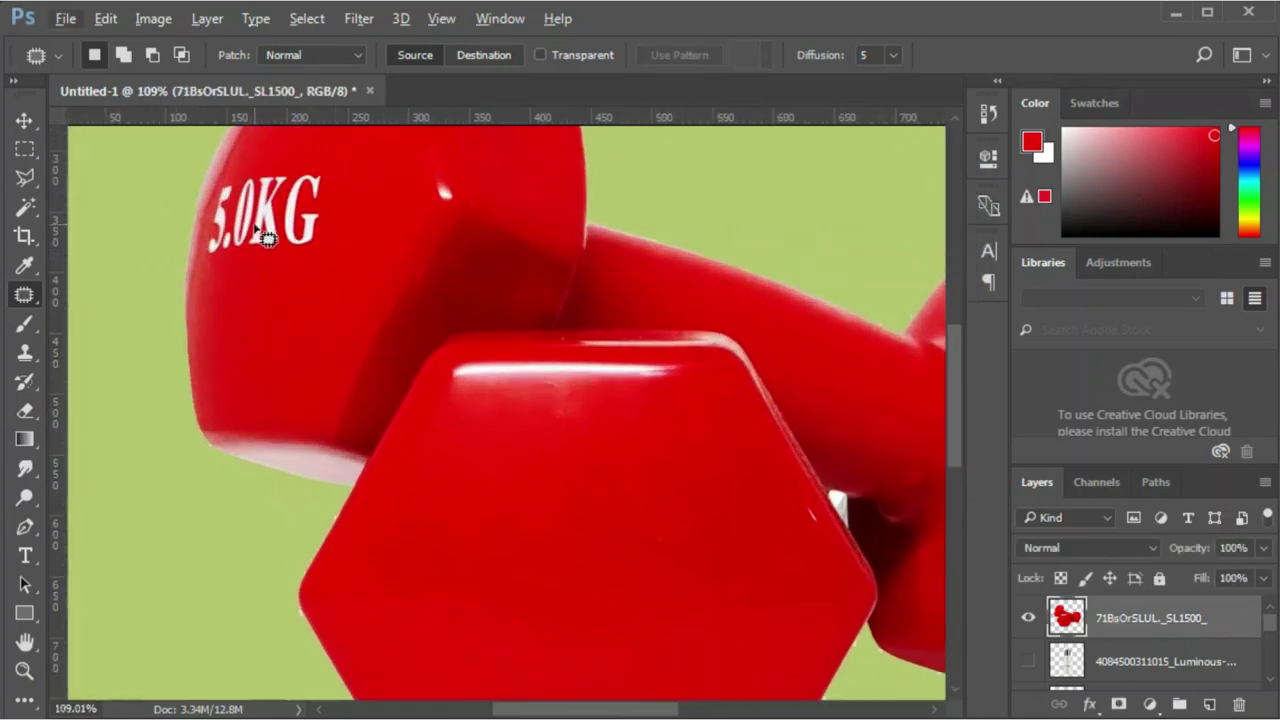
{"action": "scroll", "coordinate": [255, 280], "scroll_direction": "up", "scroll_amount": 2}
{"action": "scroll", "coordinate": [242, 316], "scroll_direction": "up", "scroll_amount": 2}
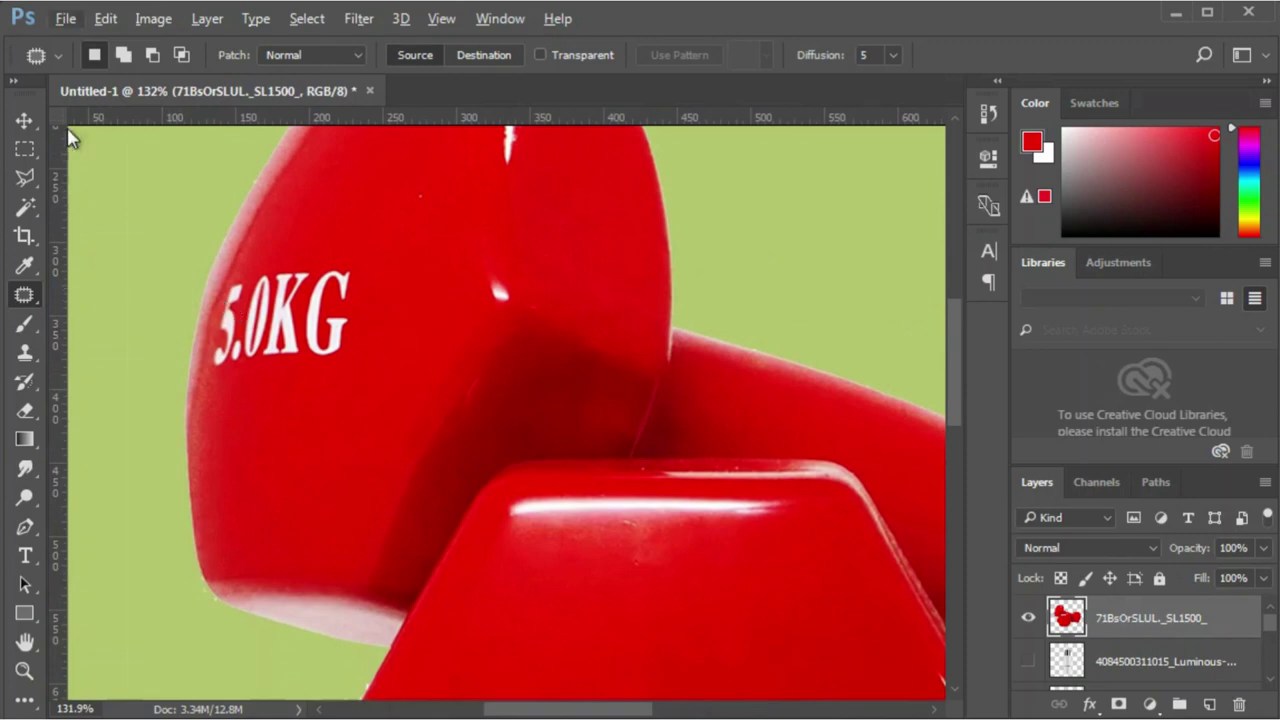
Outline the rear dumbbell's 5.0KG print and patch it over with plain red
{"action": "left_click", "coordinate": [25, 180]}
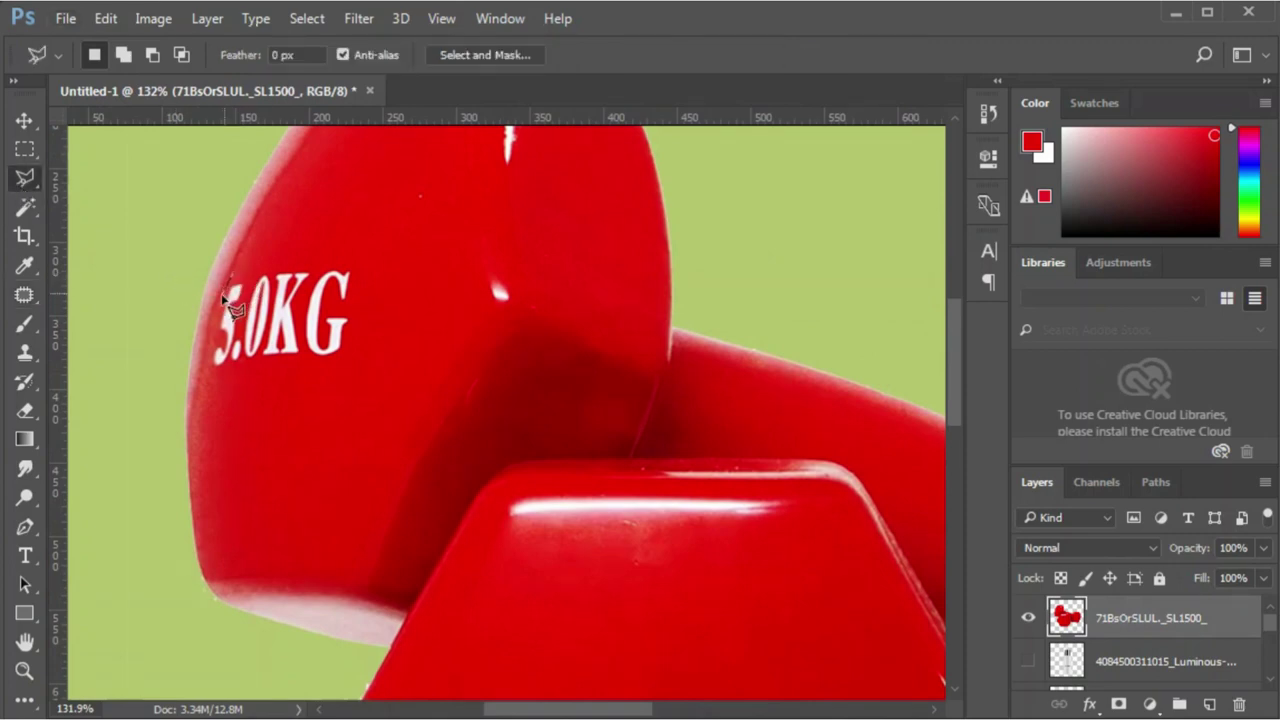
{"action": "left_click", "coordinate": [350, 352]}
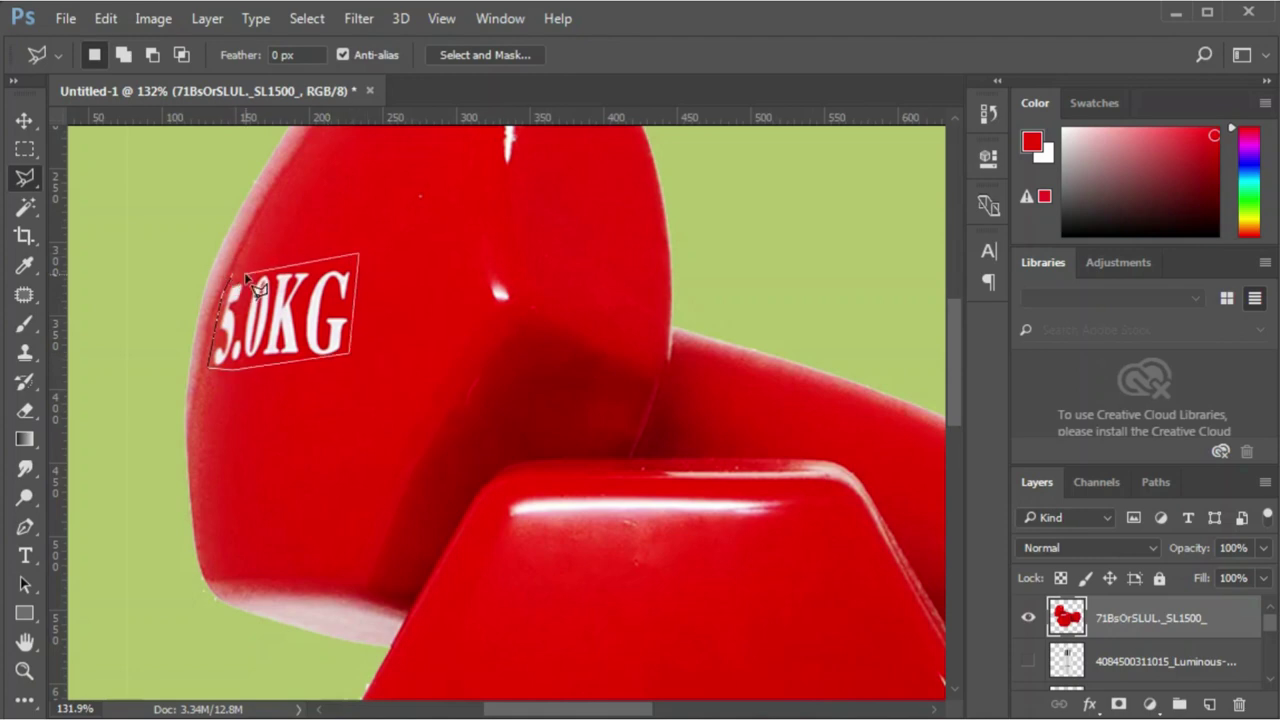
{"action": "left_click", "coordinate": [26, 295]}
{"action": "left_click_drag", "start_coordinate": [283, 335], "coordinate": [254, 419]}
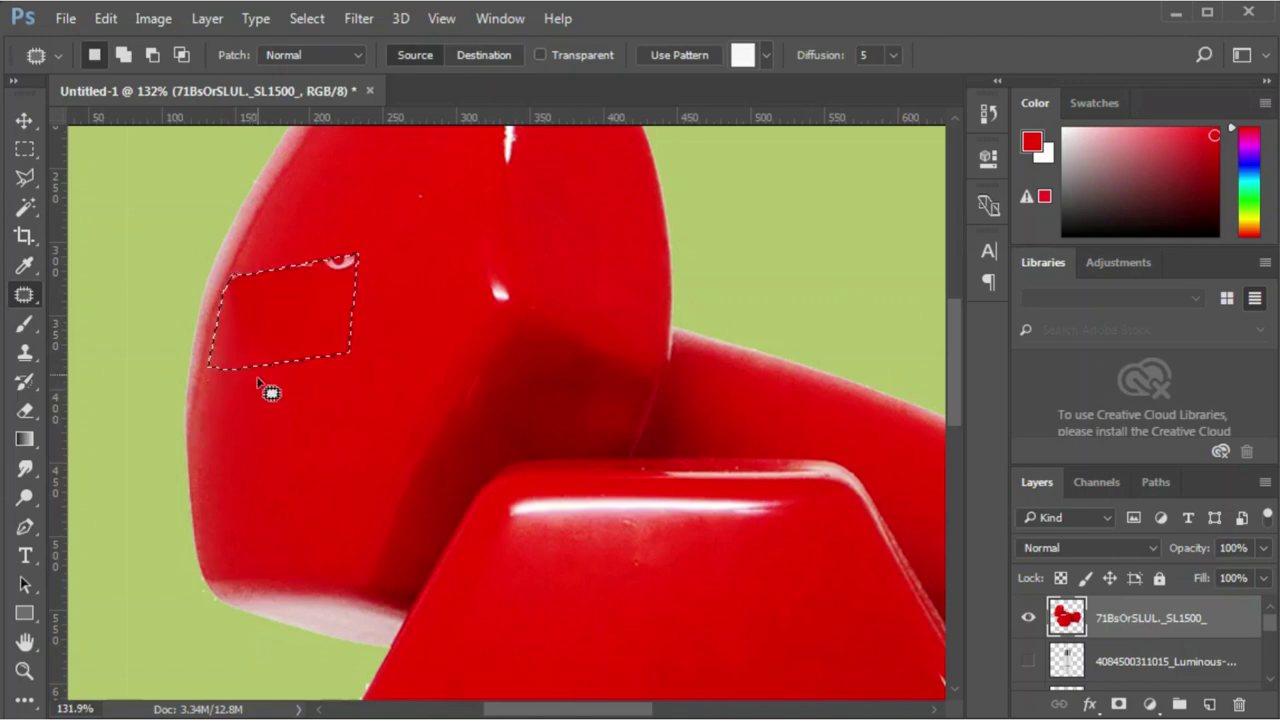
{"action": "key", "text": "ctrl+d"}
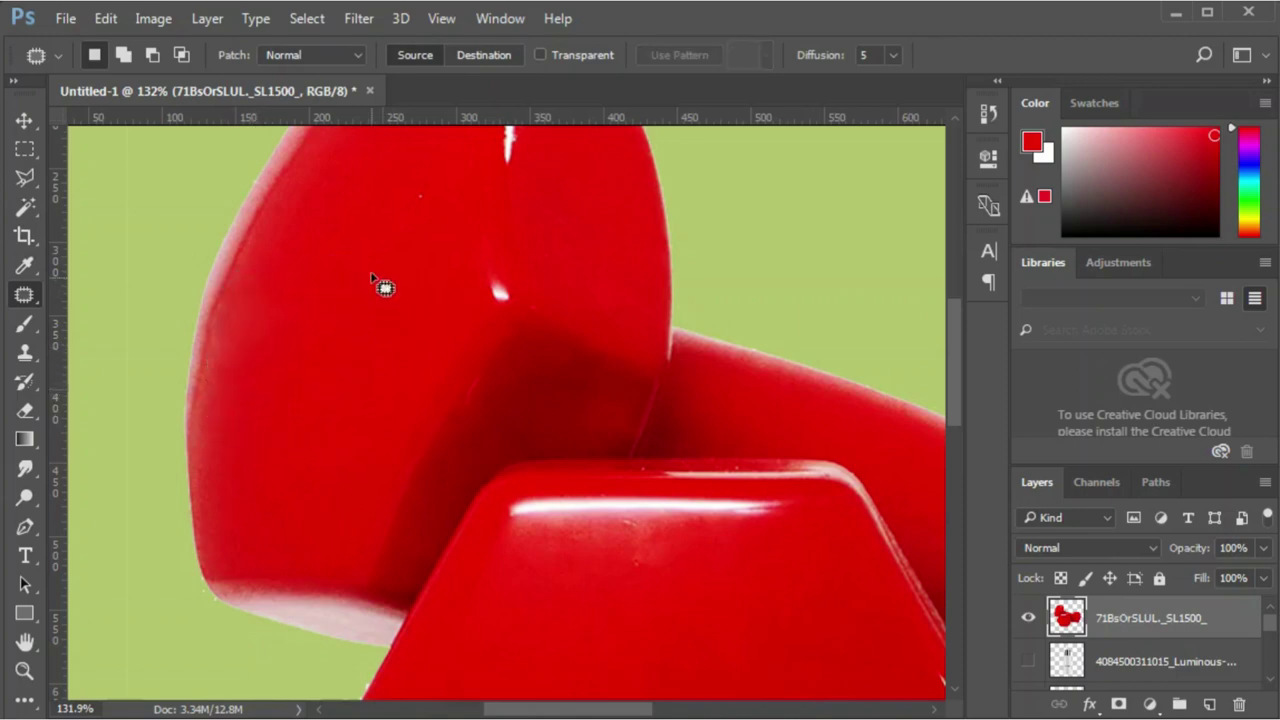
Patch away a small white shine spot and the top highlight with red
{"action": "left_click_drag", "start_coordinate": [510, 316], "coordinate": [490, 308]}
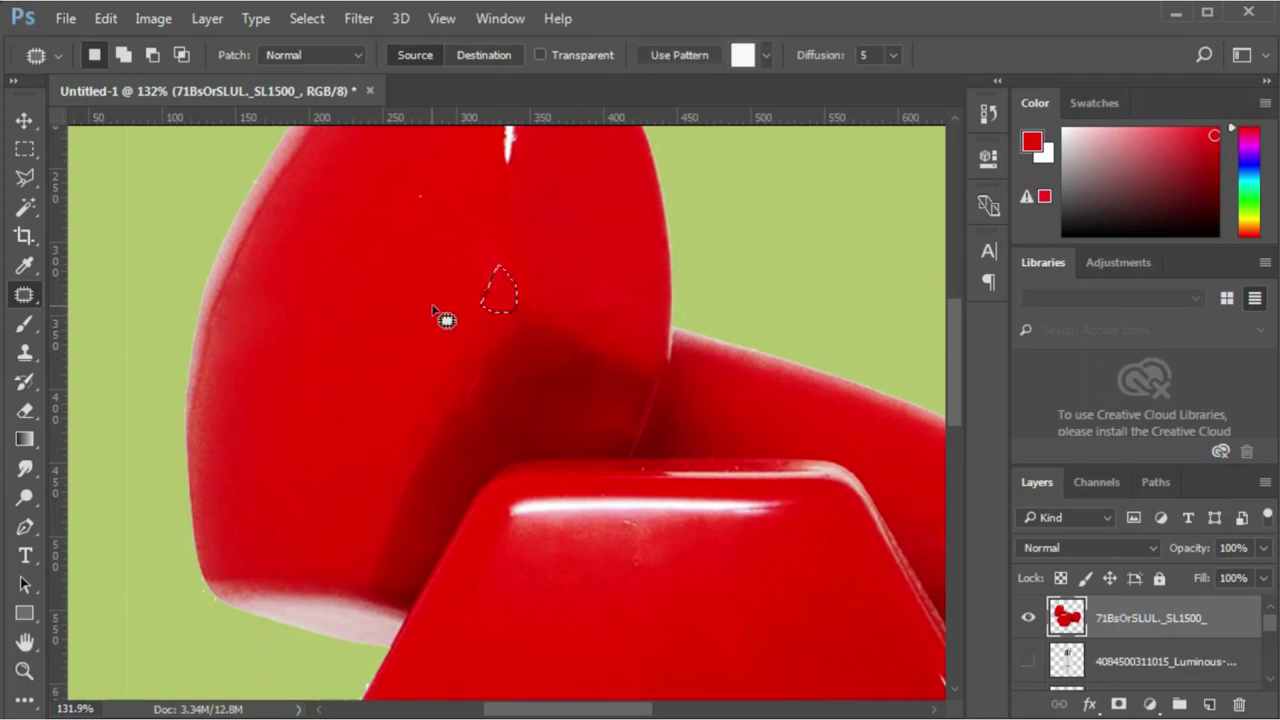
{"action": "key", "text": "ctrl+d"}
{"action": "scroll", "coordinate": [540, 308], "scroll_direction": "up", "scroll_amount": 5}
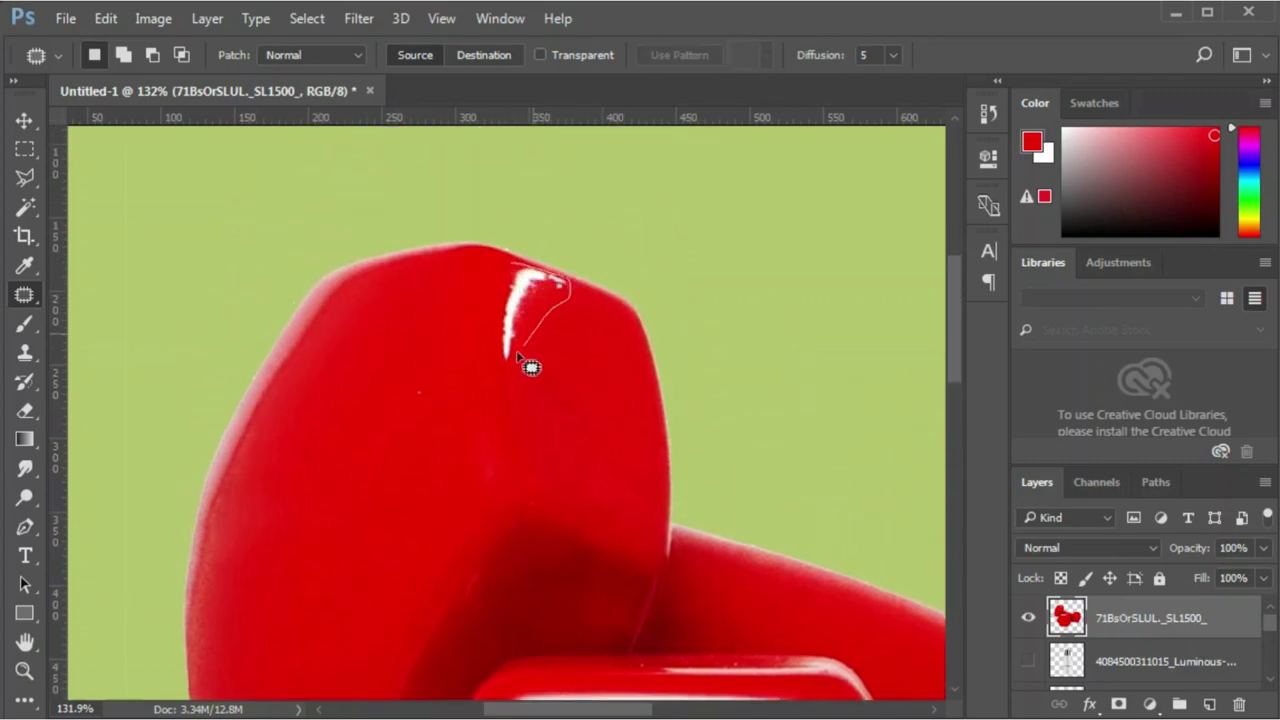
{"action": "mouse_move", "coordinate": [530, 367]}
{"action": "left_mouse_down"}
{"action": "mouse_move", "coordinate": [517, 354]}
{"action": "mouse_move", "coordinate": [492, 448]}
{"action": "left_mouse_up"}
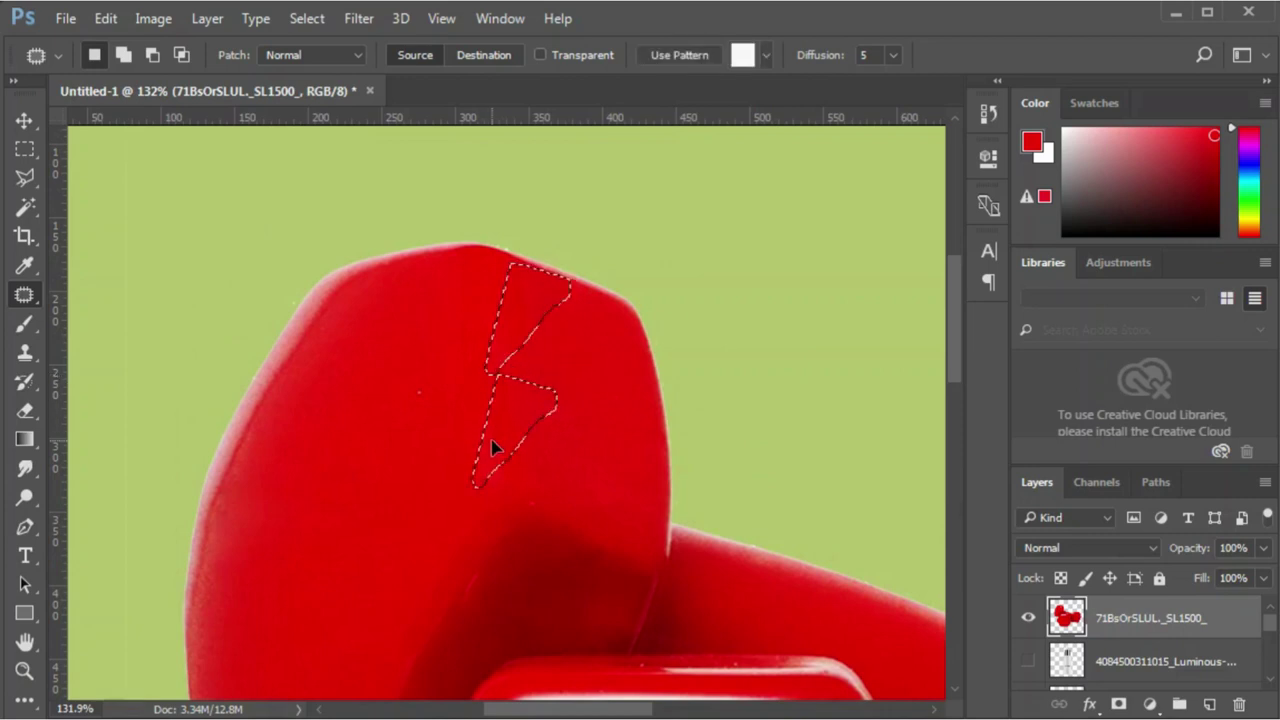
{"action": "key", "text": "ctrl+d"}
Patch the shine along the front face's top edge, then zoom out to check
{"action": "scroll", "coordinate": [514, 434], "scroll_direction": "down", "scroll_amount": 5}
{"action": "scroll", "coordinate": [671, 400], "scroll_direction": "right", "scroll_amount": 3}
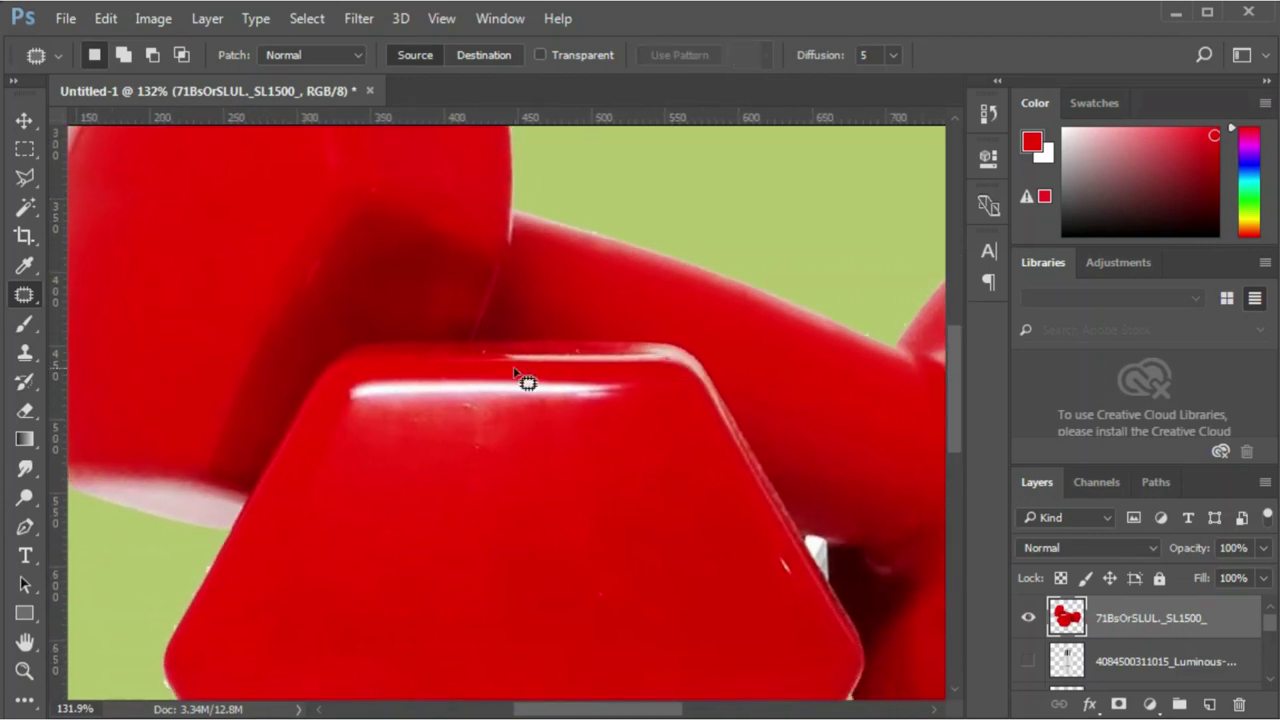
{"action": "mouse_move", "coordinate": [353, 450]}
{"action": "left_mouse_down"}
{"action": "mouse_move", "coordinate": [635, 401]}
{"action": "mouse_move", "coordinate": [610, 380]}
{"action": "mouse_move", "coordinate": [546, 509]}
{"action": "left_mouse_up"}
{"action": "key", "text": "ctrl+d"}
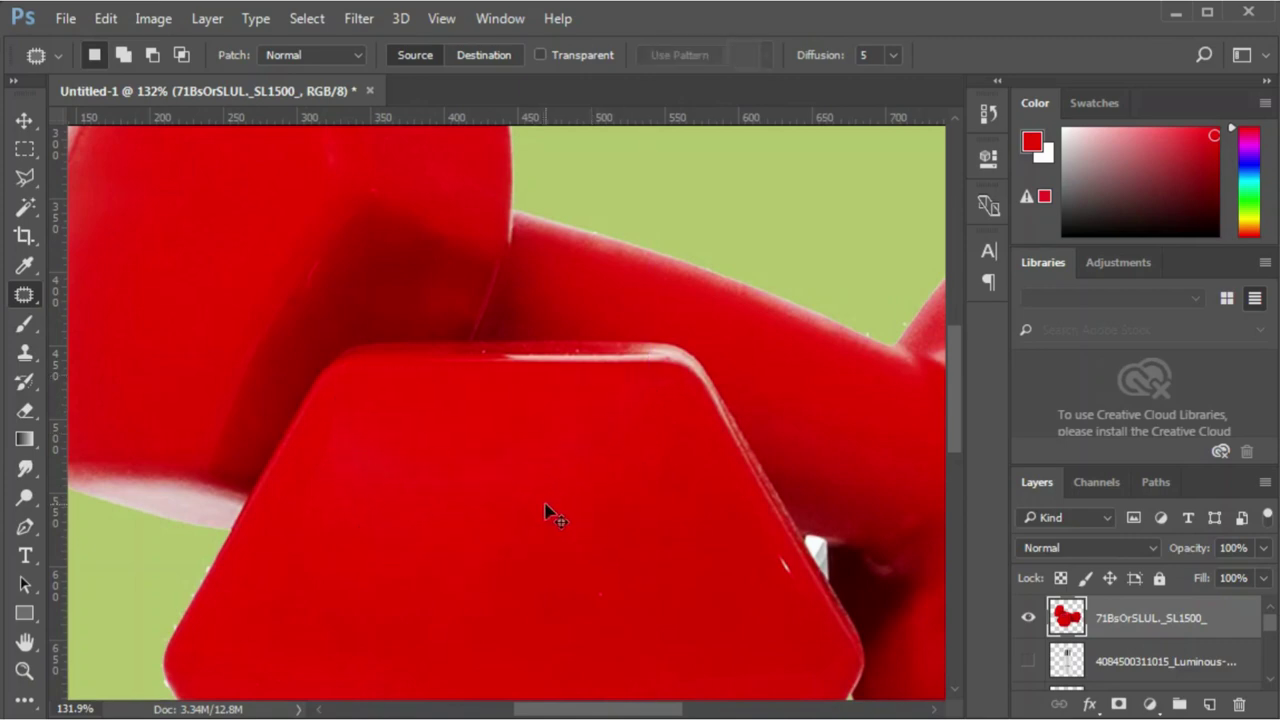
{"action": "scroll", "coordinate": [517, 380], "scroll_direction": "down", "scroll_amount": 2}
{"action": "scroll", "coordinate": [608, 300], "scroll_direction": "down", "scroll_amount": 2}
{"action": "scroll", "coordinate": [606, 297], "scroll_direction": "down", "scroll_amount": 2}
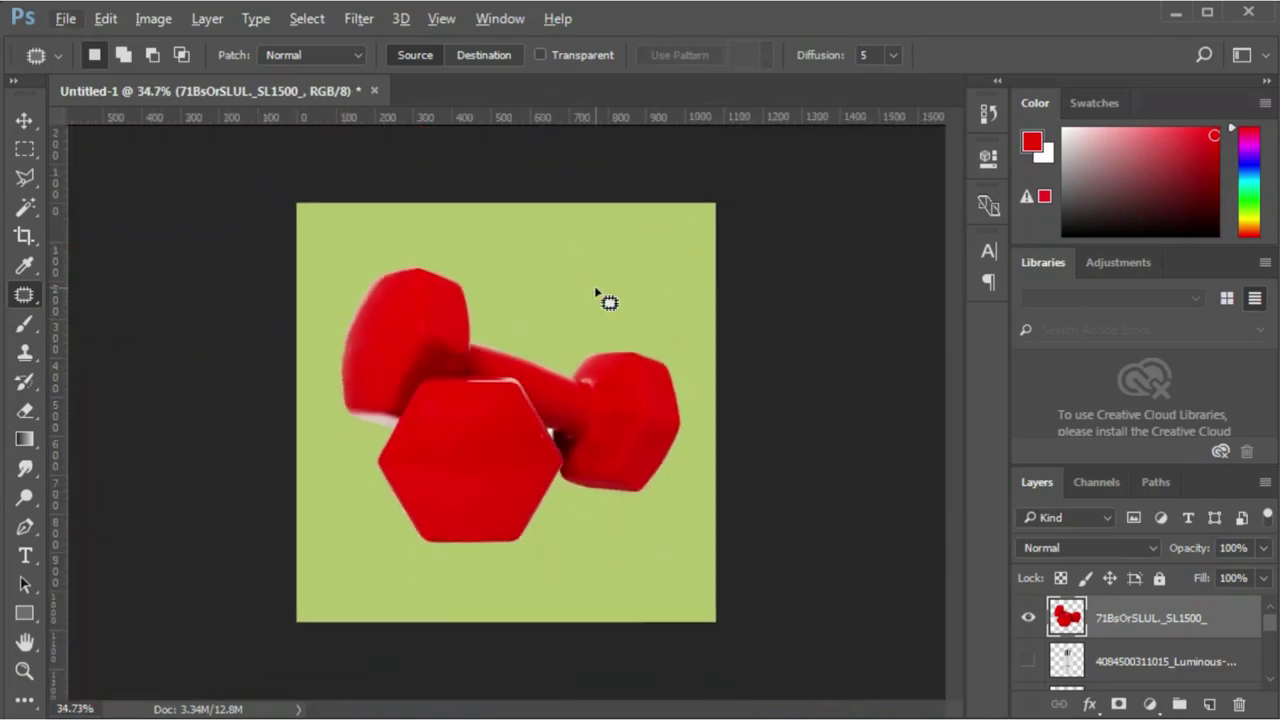
{"action": "scroll", "coordinate": [608, 300], "scroll_direction": "up", "scroll_amount": 1}
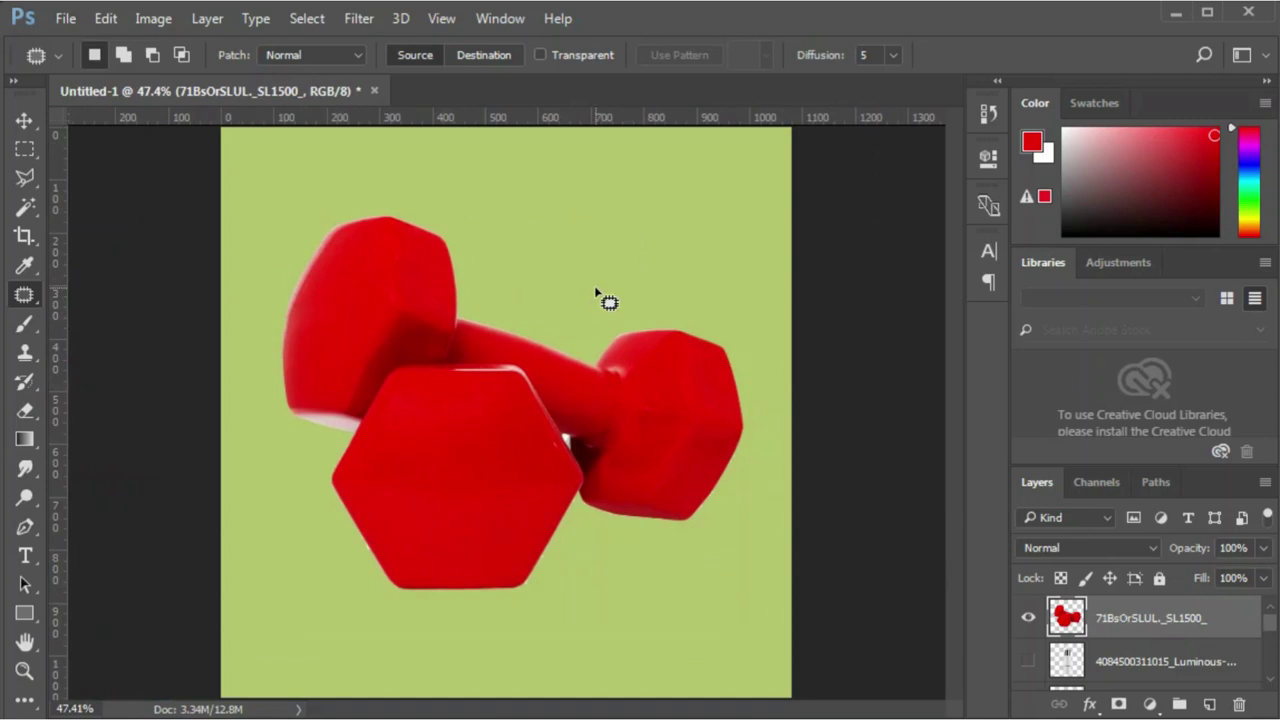
Show the serum bottle layer and patch away its SKIN TONE PERFECTING SERUM text
{"action": "left_click", "coordinate": [1027, 622]}
{"action": "left_click", "coordinate": [1027, 661]}
{"action": "scroll", "coordinate": [535, 570], "scroll_direction": "up", "scroll_amount": 2}
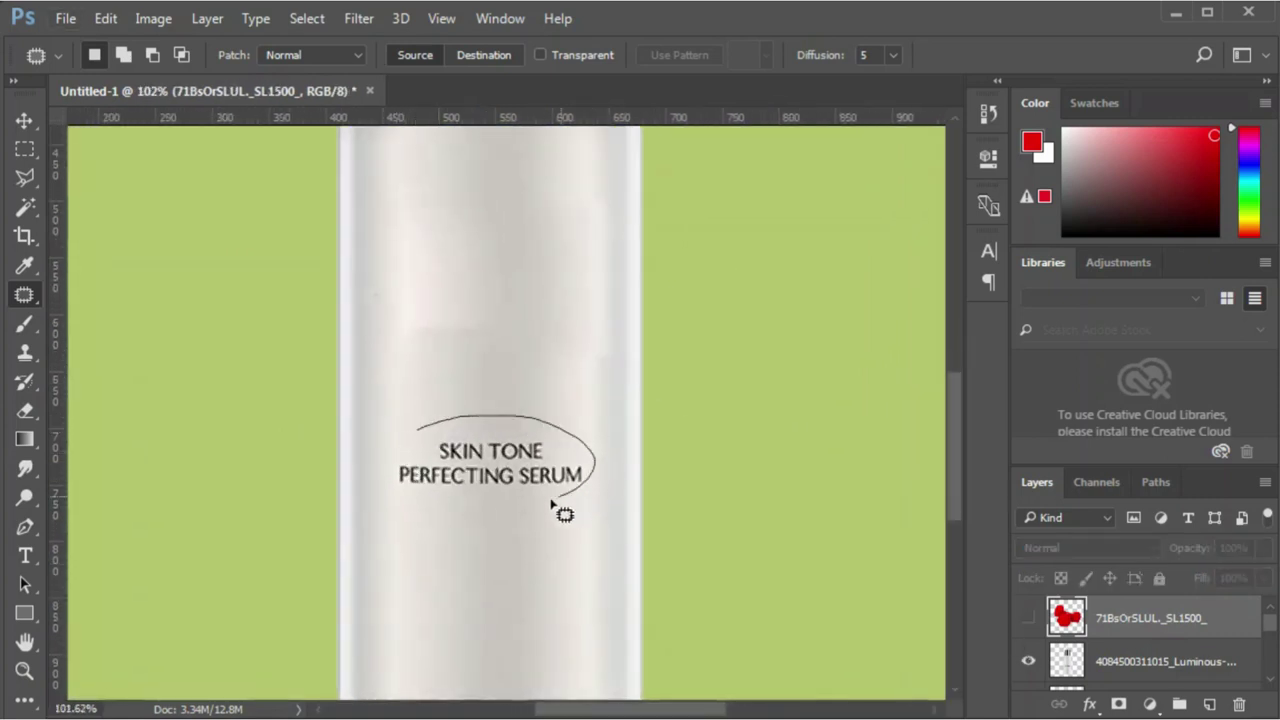
{"action": "left_click_drag", "start_coordinate": [395, 497], "coordinate": [392, 490]}
{"action": "left_click", "coordinate": [470, 474]}
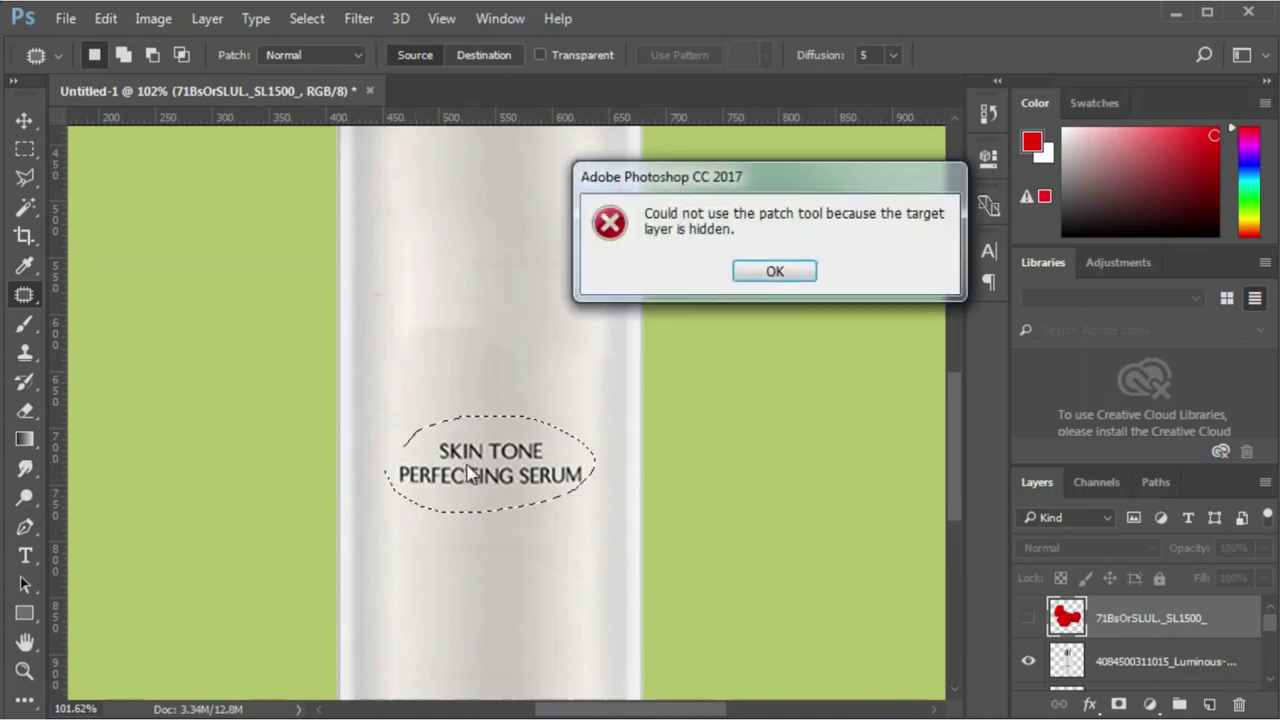
{"action": "left_click", "coordinate": [775, 270]}
{"action": "left_click", "coordinate": [1130, 668]}
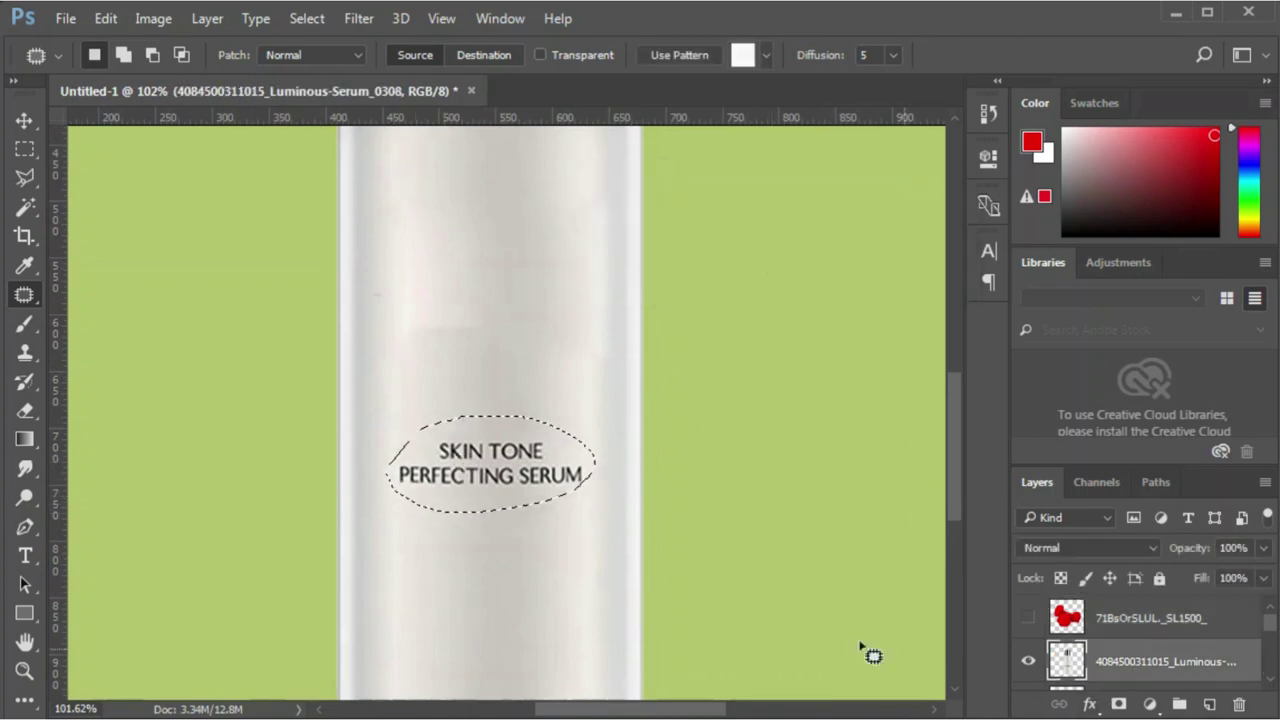
{"action": "left_click_drag", "start_coordinate": [486, 494], "coordinate": [485, 563]}
{"action": "scroll", "coordinate": [483, 563], "scroll_direction": "down", "scroll_amount": 3}
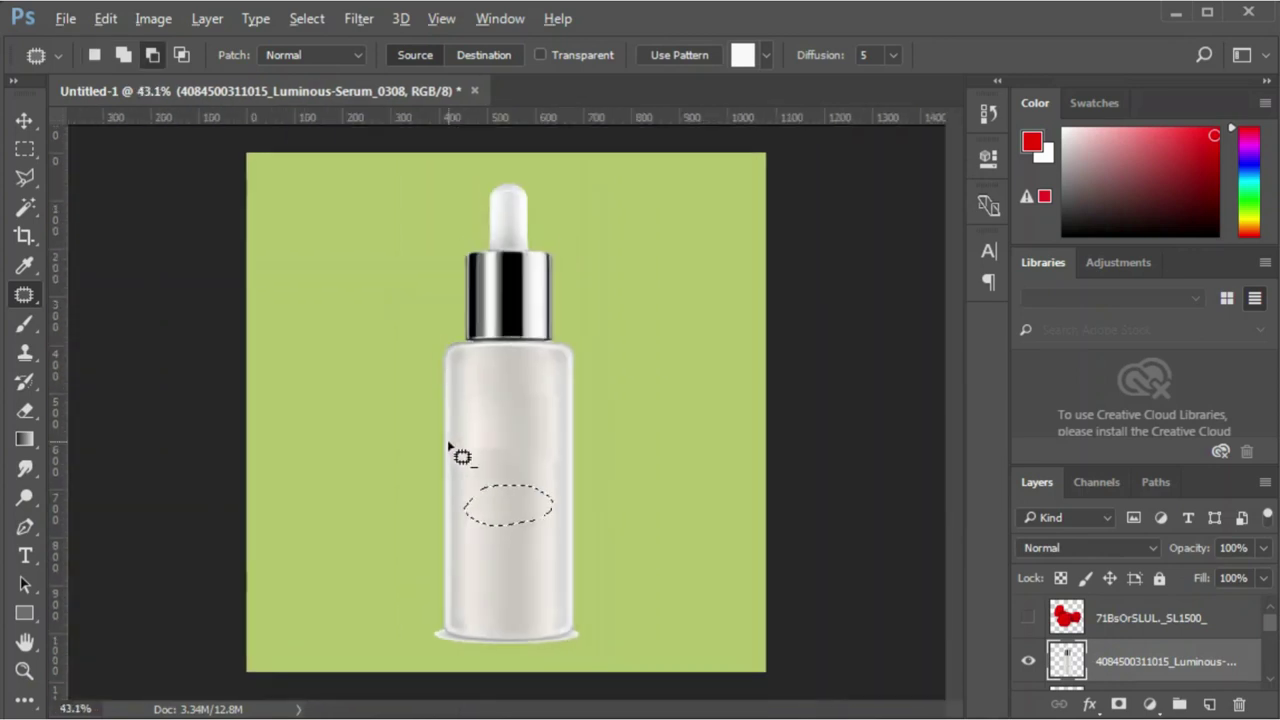
{"action": "scroll", "coordinate": [451, 443], "scroll_direction": "up", "scroll_amount": 1}
{"action": "key", "text": "ctrl+d"}
Patch one more leftover mark on the bottle body, then zoom out
{"action": "scroll", "coordinate": [452, 448], "scroll_direction": "up", "scroll_amount": 3}
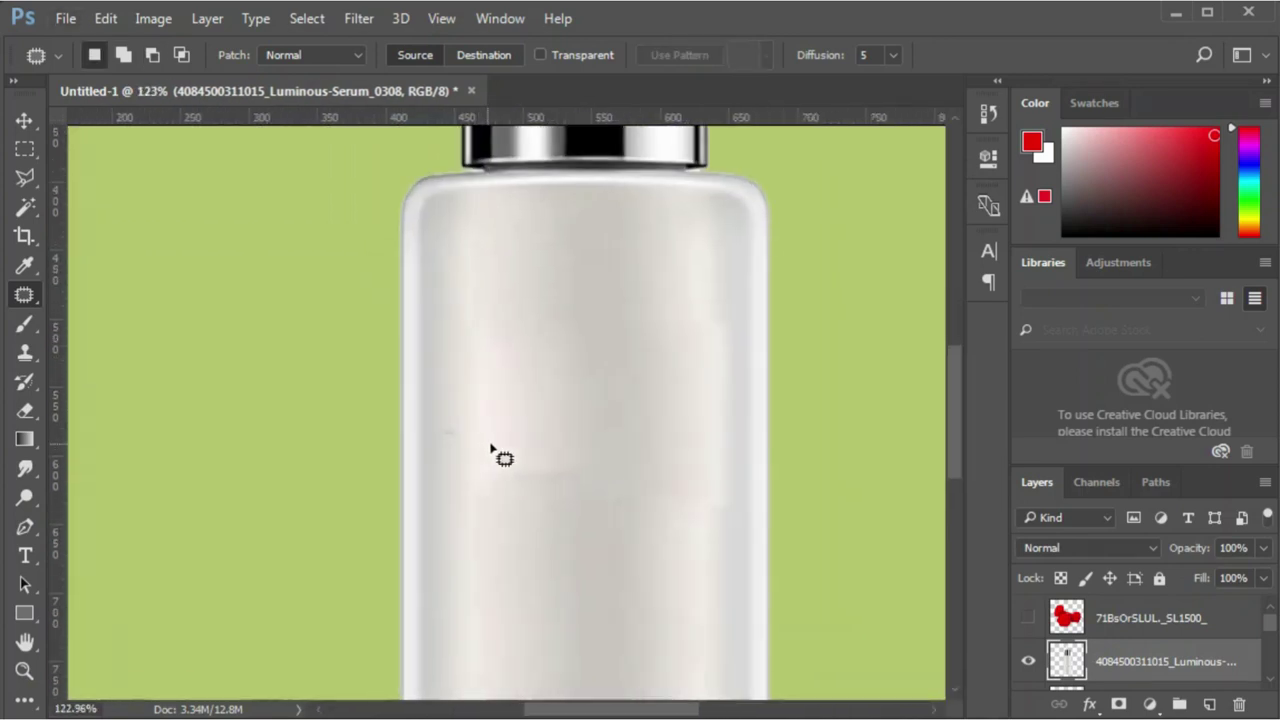
{"action": "left_click_drag", "start_coordinate": [462, 483], "coordinate": [464, 484]}
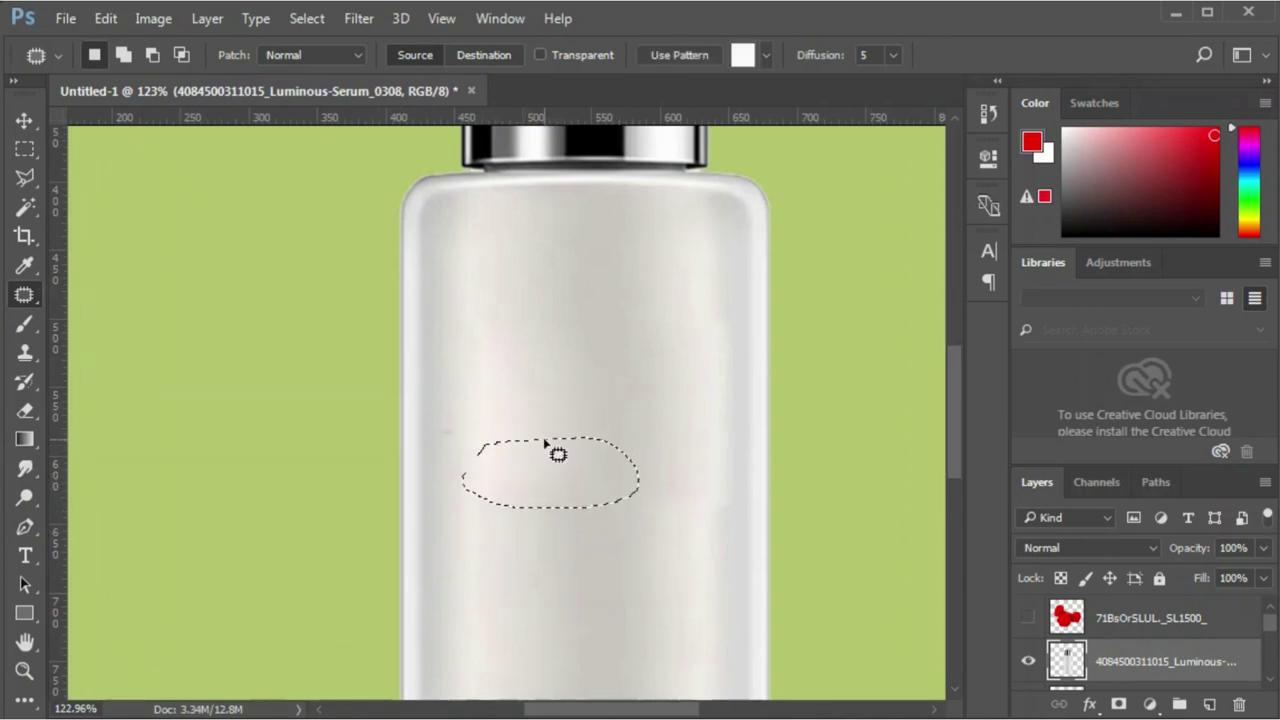
{"action": "key", "text": "ctrl+d"}
{"action": "scroll", "coordinate": [693, 545], "scroll_direction": "down", "scroll_amount": 1}
{"action": "scroll", "coordinate": [693, 545], "scroll_direction": "down", "scroll_amount": 2}
{"action": "scroll", "coordinate": [693, 545], "scroll_direction": "down", "scroll_amount": 2}
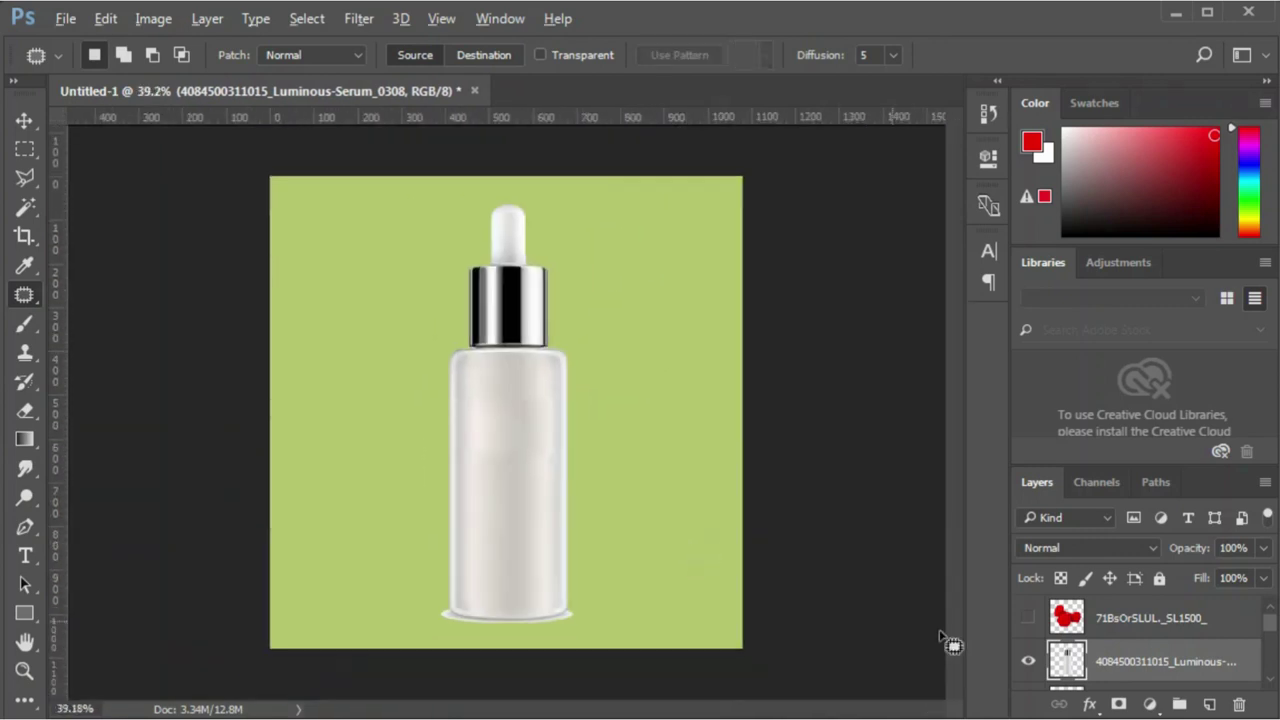
Hide the serum bottle layer and show the paper box layer
{"action": "left_click", "coordinate": [1030, 664]}
{"action": "scroll", "coordinate": [1078, 645], "scroll_direction": "down", "scroll_amount": 1}
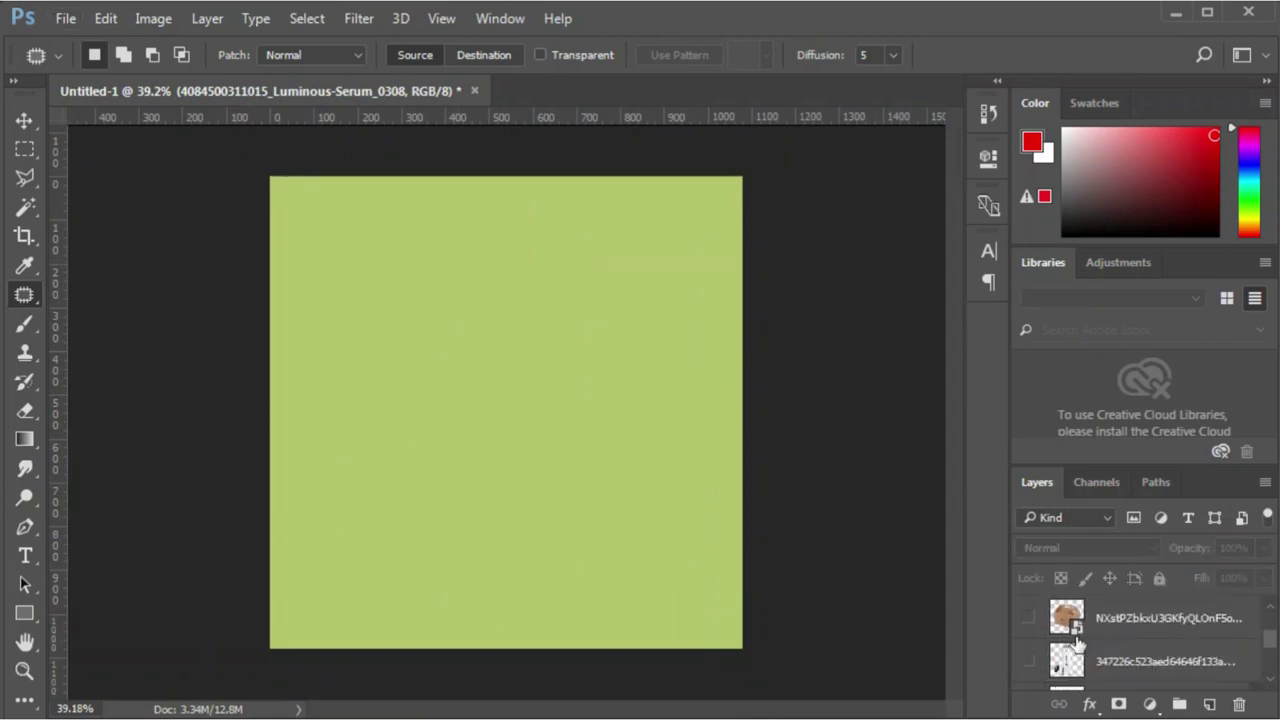
{"action": "left_click", "coordinate": [1030, 618]}
{"action": "scroll", "coordinate": [457, 394], "scroll_direction": "up", "scroll_amount": 1}
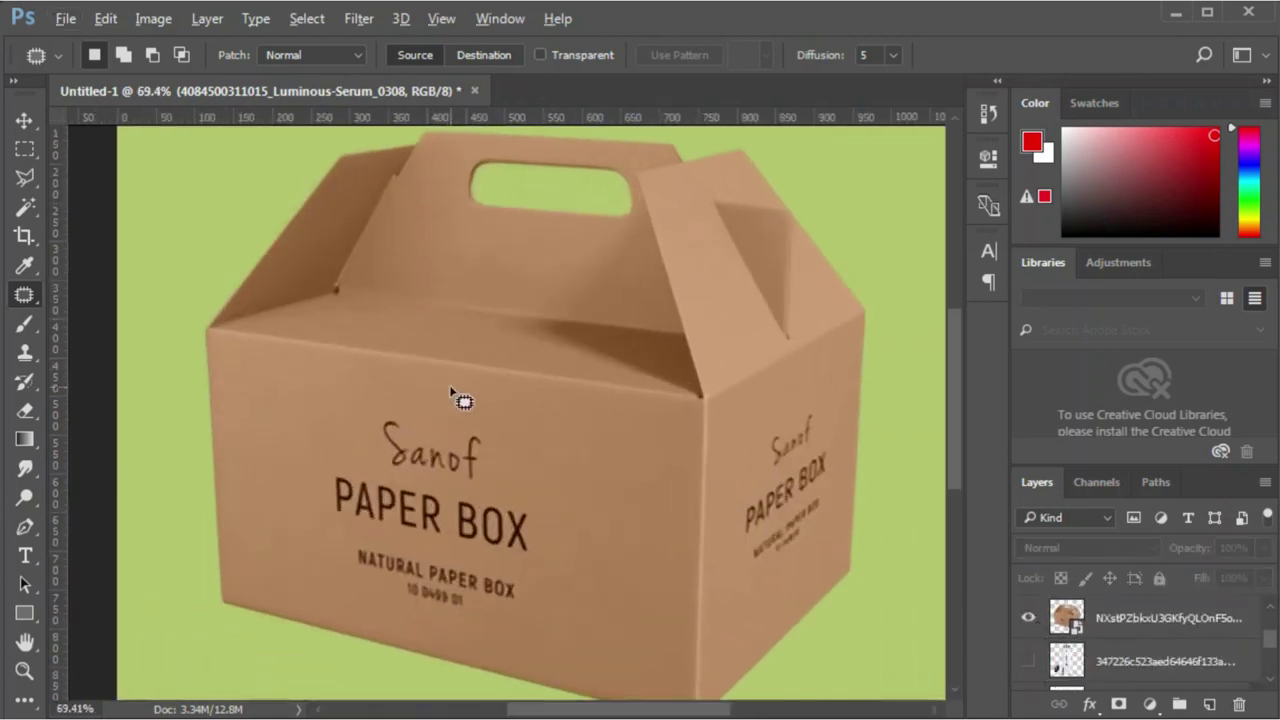
{"action": "scroll", "coordinate": [463, 449], "scroll_direction": "up", "scroll_amount": 1}
{"action": "scroll", "coordinate": [463, 449], "scroll_direction": "up", "scroll_amount": 1}
Outline the Sanof PAPER BOX logo on the front face with the Polygonal Lasso
{"action": "key", "text": "l"}
{"action": "key", "text": "alt+l"}
{"action": "key", "text": "Escape"}
{"action": "scroll", "coordinate": [450, 470], "scroll_direction": "down", "scroll_amount": 1}
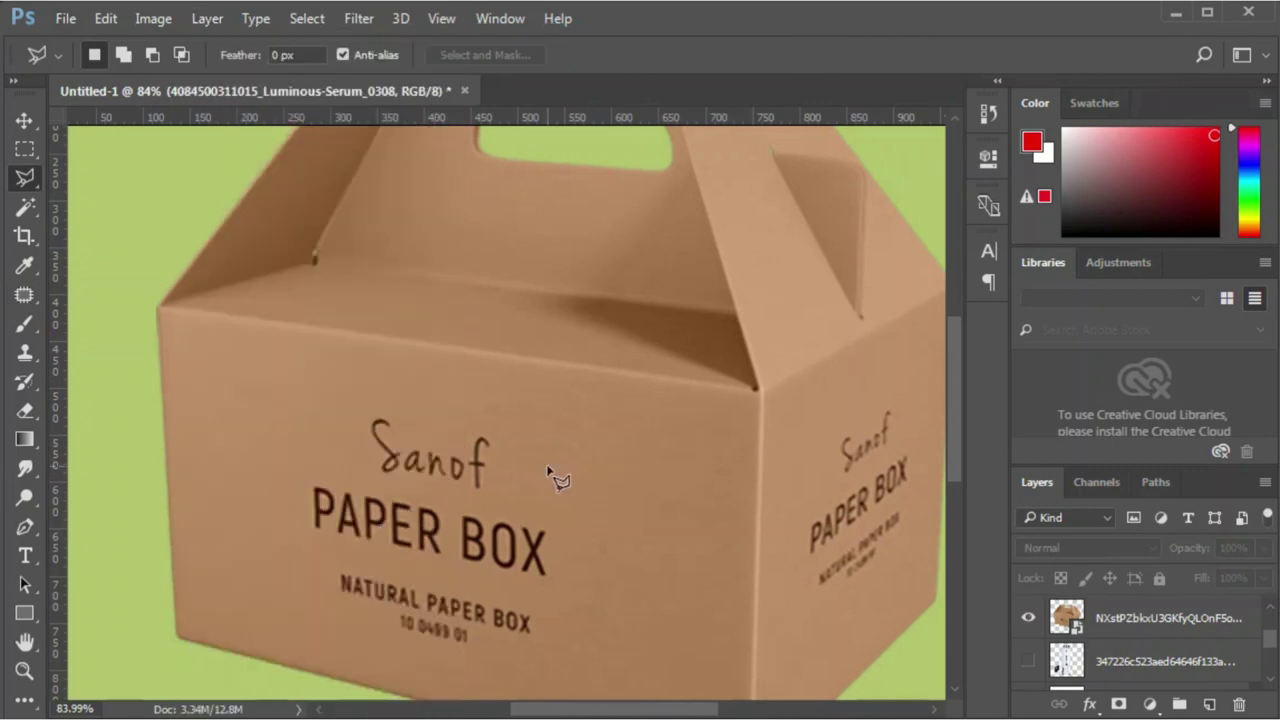
{"action": "left_click", "coordinate": [355, 414]}
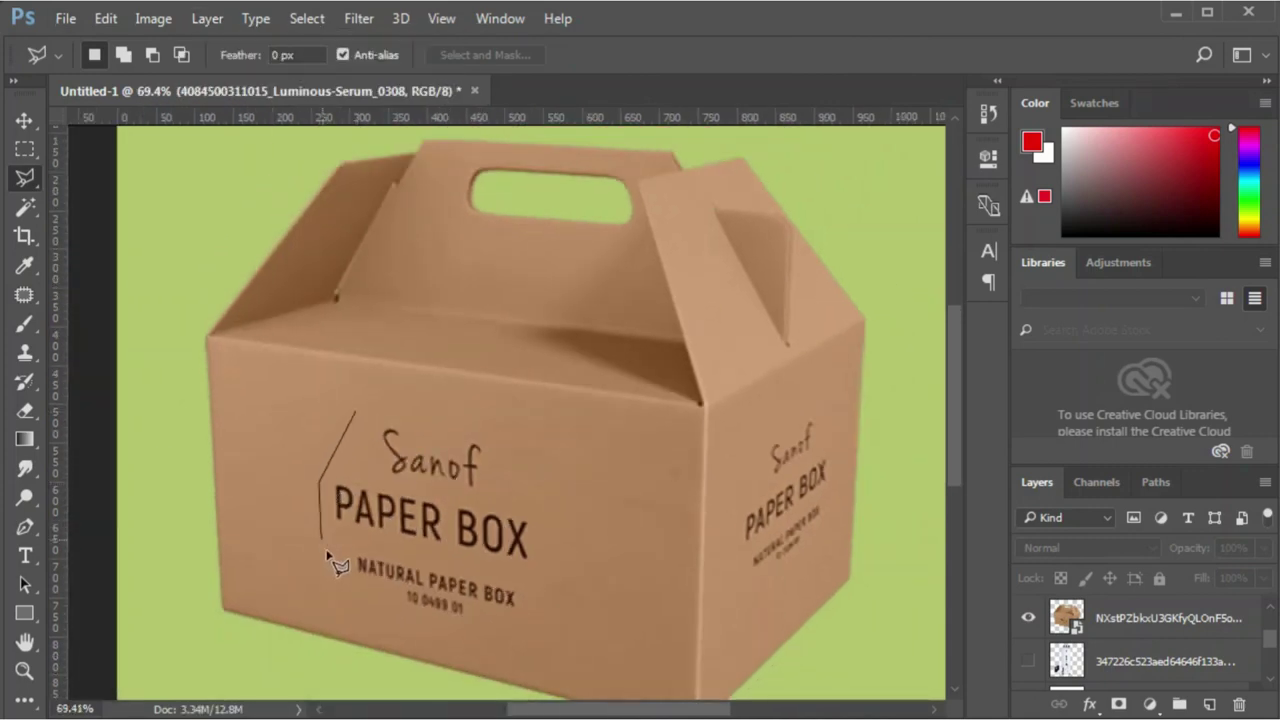
{"action": "left_click", "coordinate": [380, 617]}
{"action": "left_click", "coordinate": [482, 624]}
{"action": "left_click", "coordinate": [553, 607]}
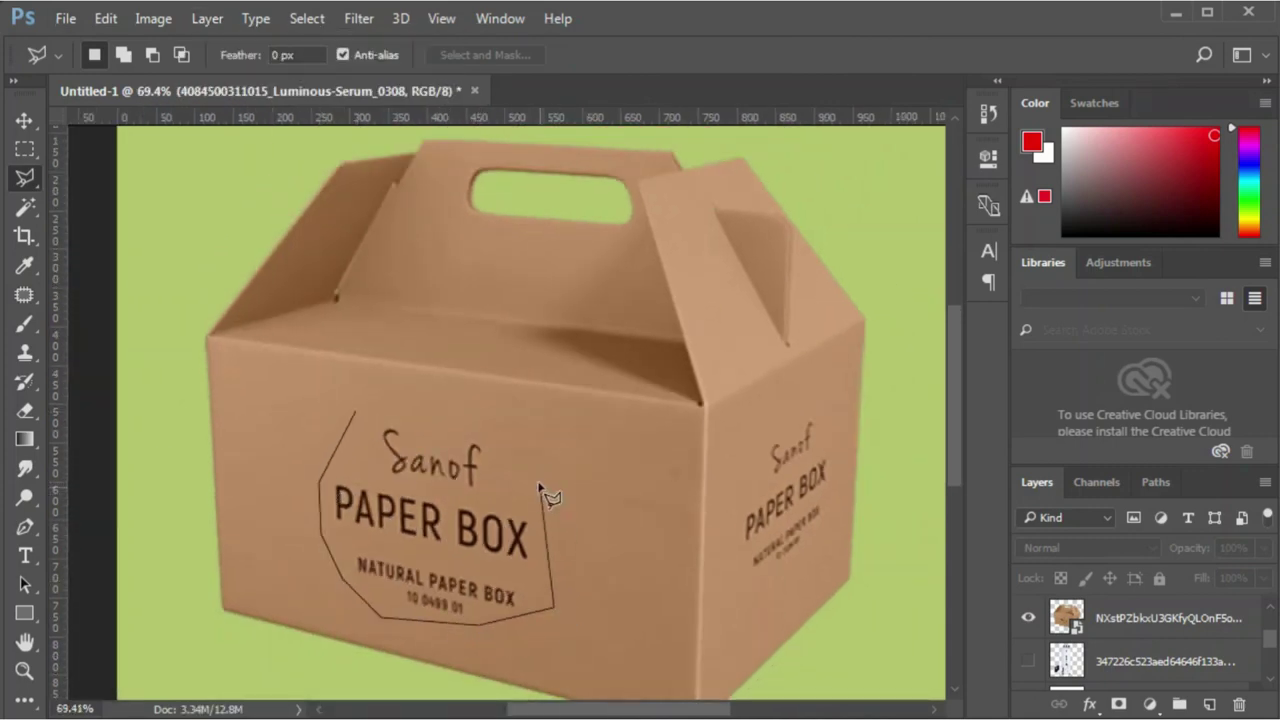
{"action": "double_click", "coordinate": [497, 418]}
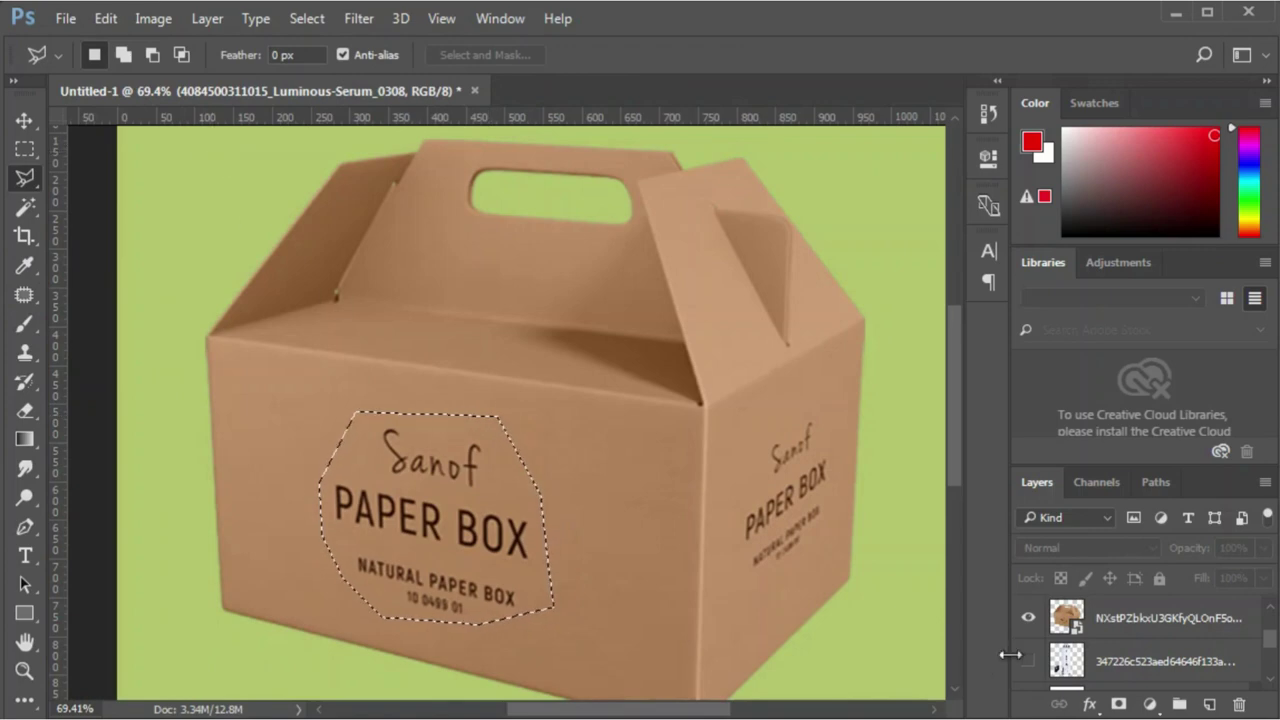
Rasterize the box layer and content-aware fill the logo into plain cardboard
{"action": "right_click", "coordinate": [1101, 626]}
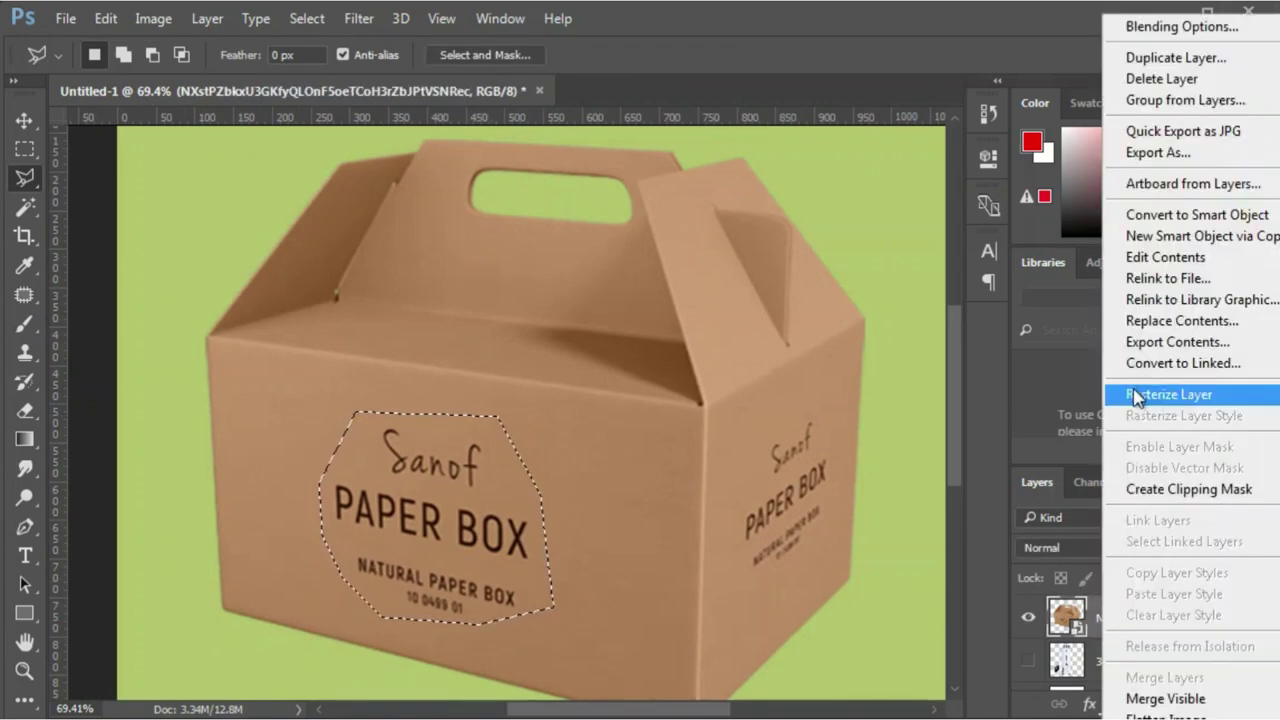
{"action": "left_click", "coordinate": [1137, 396]}
{"action": "left_click", "coordinate": [104, 18]}
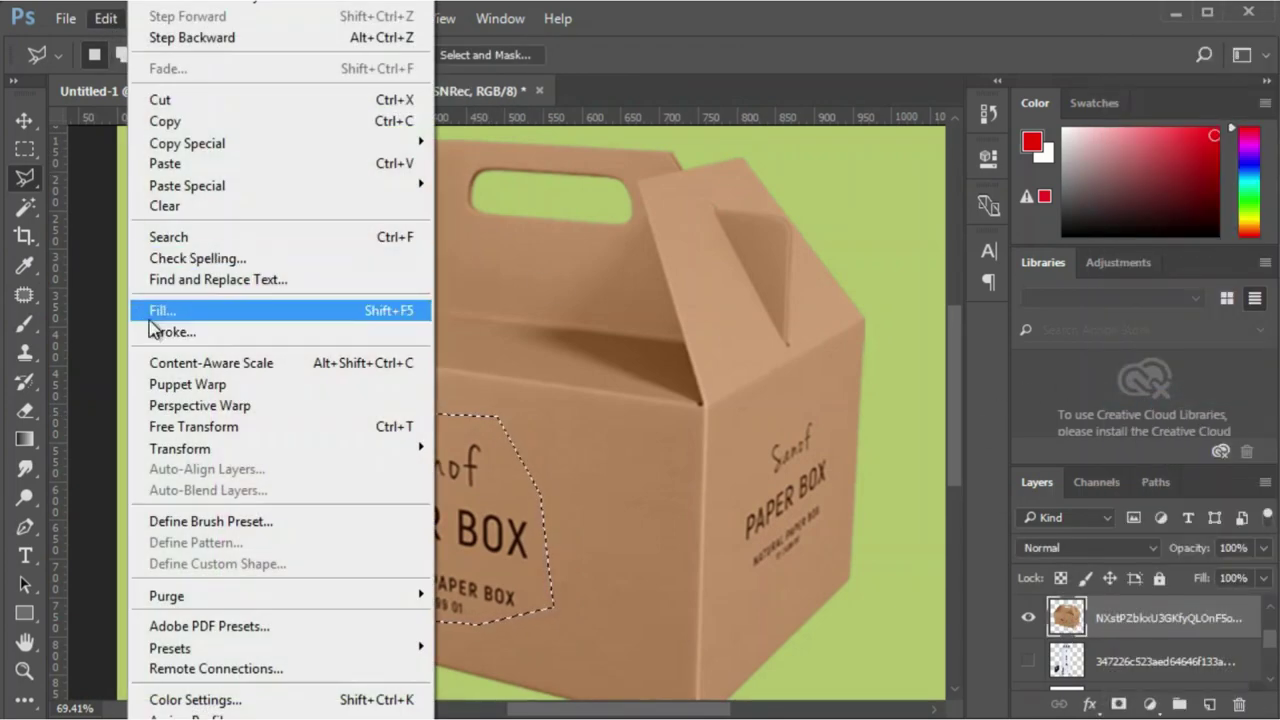
{"action": "left_click", "coordinate": [157, 309]}
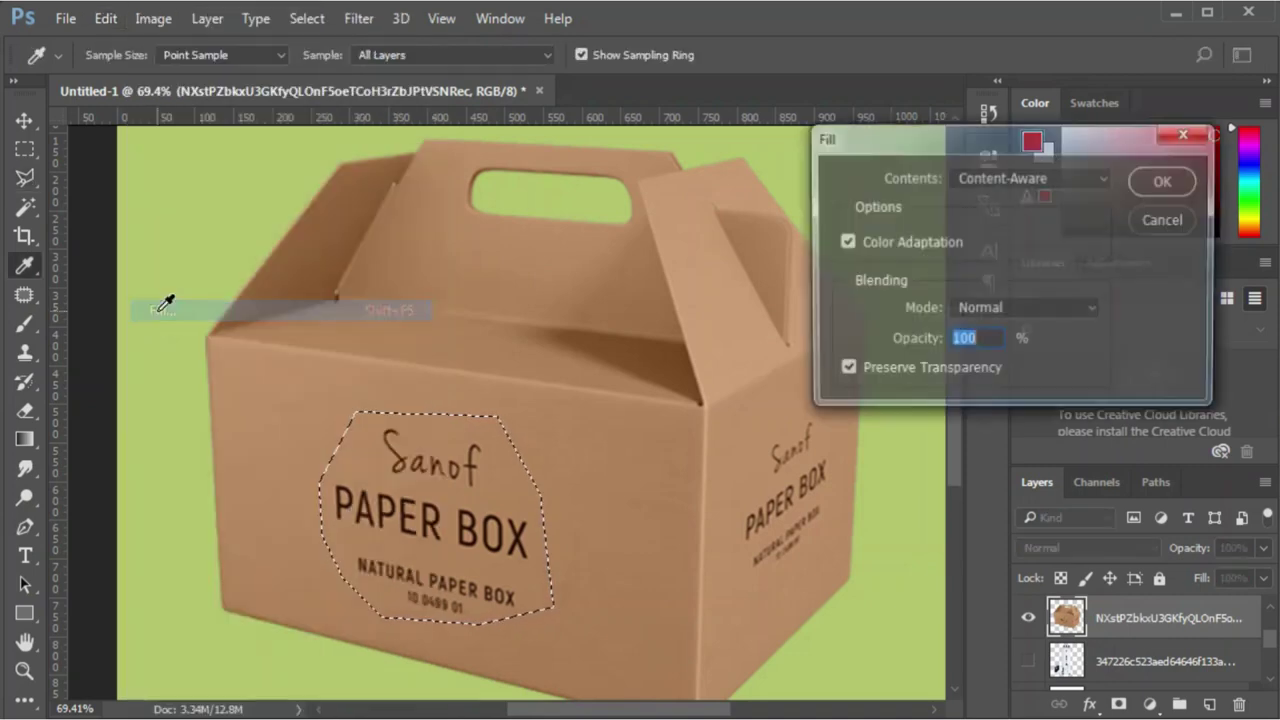
{"action": "left_click", "coordinate": [1168, 177]}
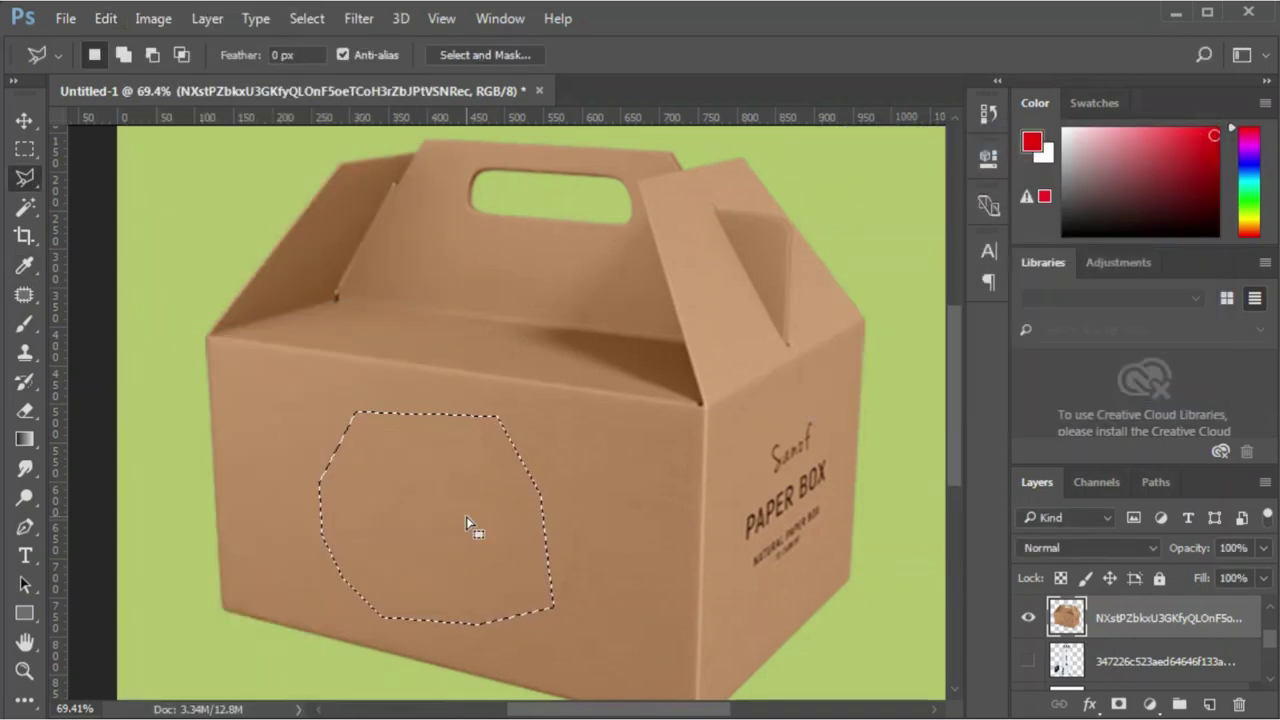
{"action": "key", "text": "ctrl+d"}
{"action": "scroll", "coordinate": [895, 495], "scroll_direction": "up", "scroll_amount": 1}
Outline the side-face logo and content-aware fill it into plain cardboard
{"action": "scroll", "coordinate": [895, 495], "scroll_direction": "up", "scroll_amount": 1}
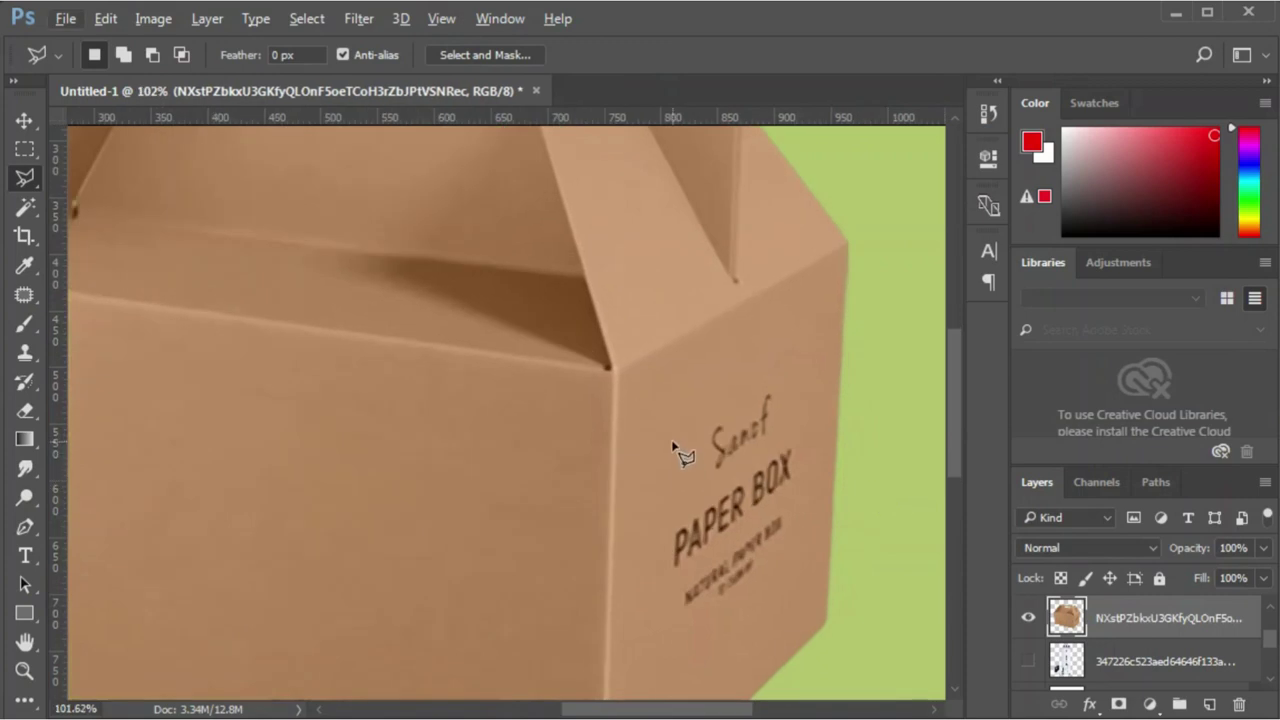
{"action": "left_click", "coordinate": [639, 458]}
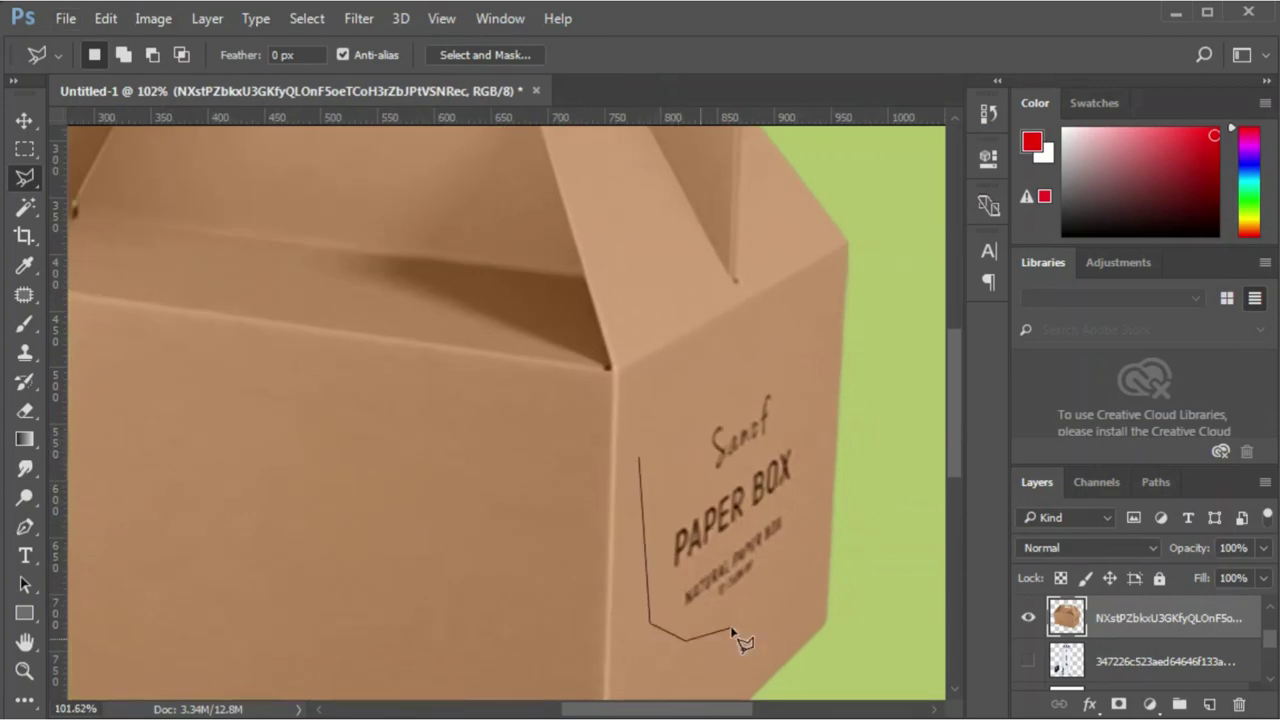
{"action": "double_click", "coordinate": [779, 355]}
{"action": "left_click", "coordinate": [65, 18]}
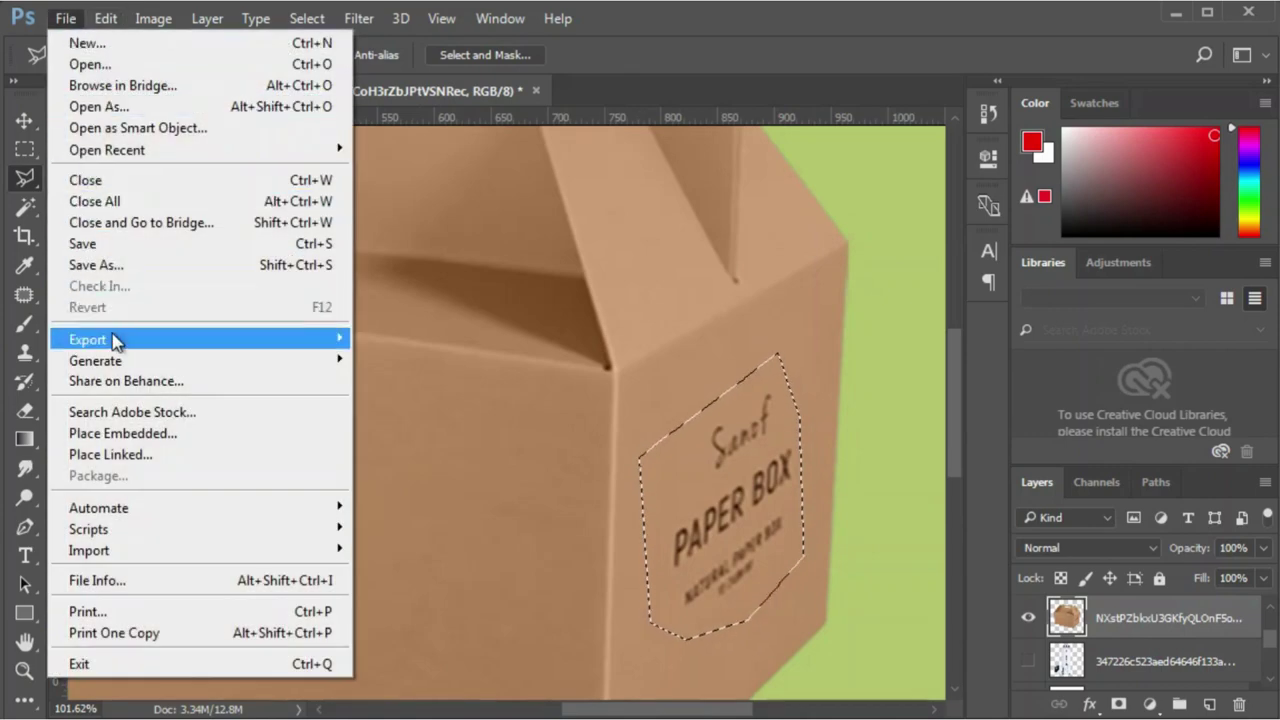
{"action": "left_click", "coordinate": [106, 19]}
{"action": "left_click", "coordinate": [106, 19]}
{"action": "left_click", "coordinate": [219, 310]}
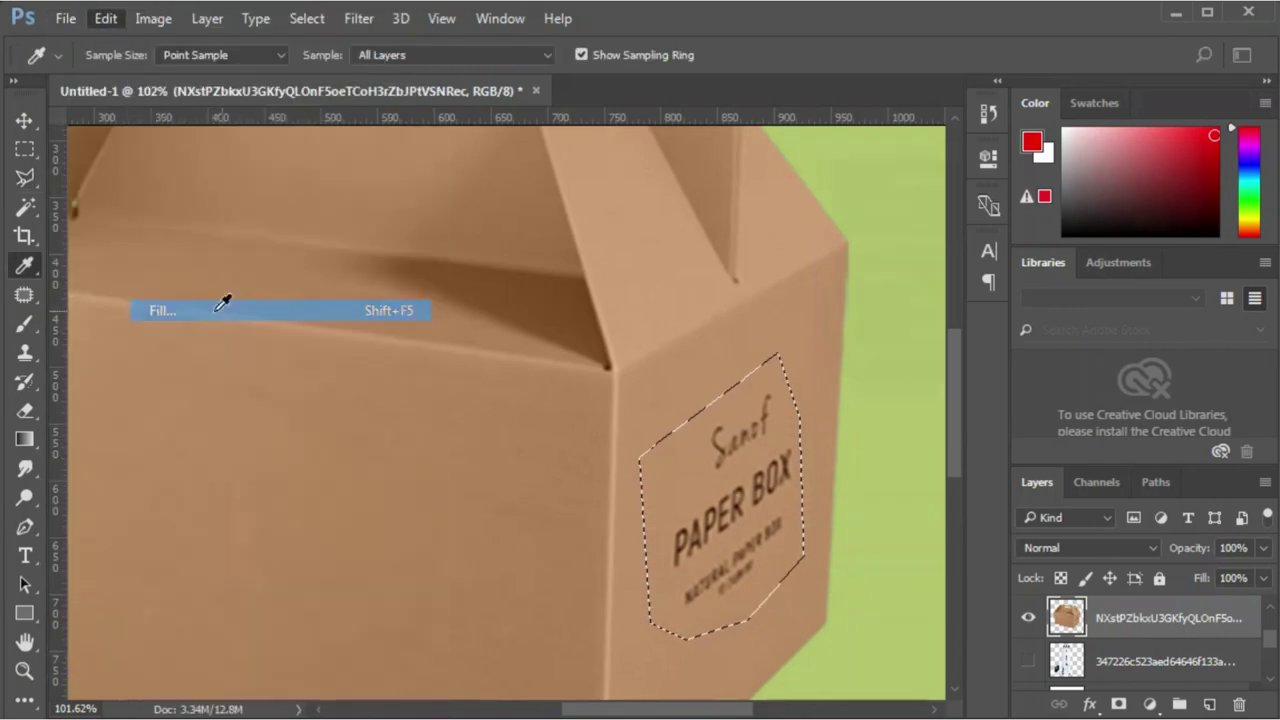
{"action": "left_click", "coordinate": [1166, 178]}
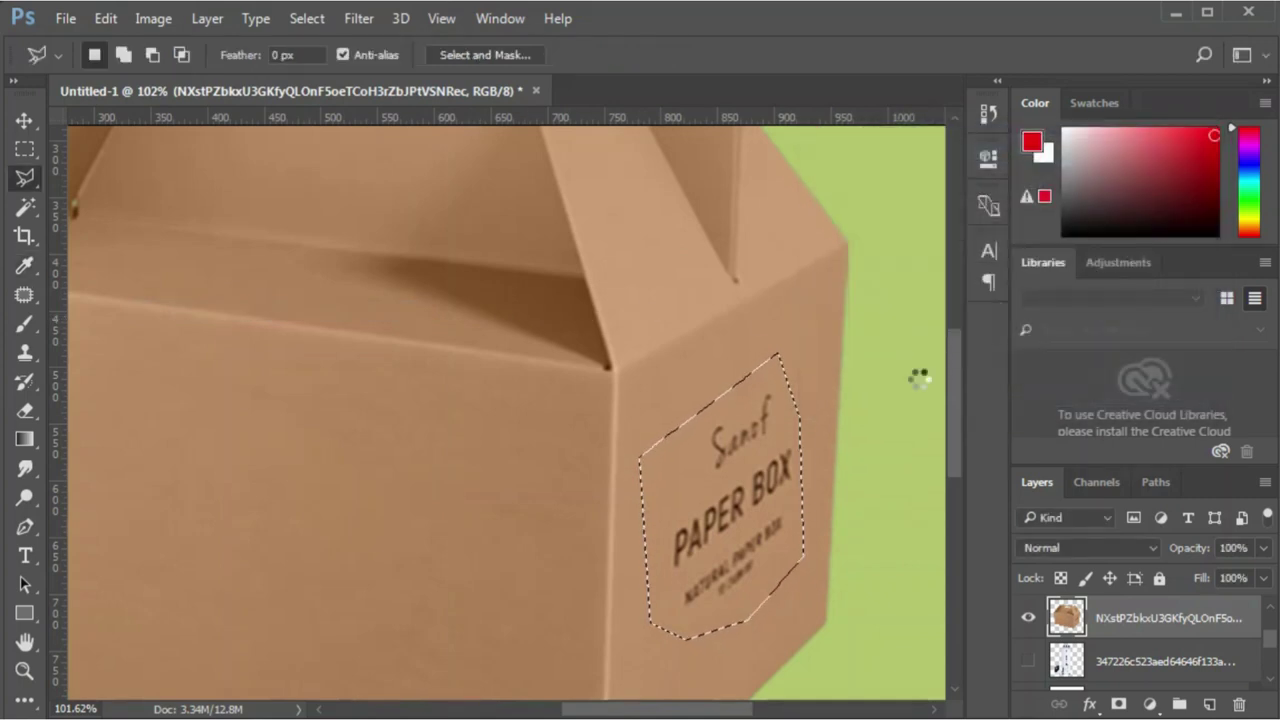
{"action": "key", "text": "ctrl+d"}
{"action": "scroll", "coordinate": [568, 392], "scroll_direction": "down", "scroll_amount": 3}
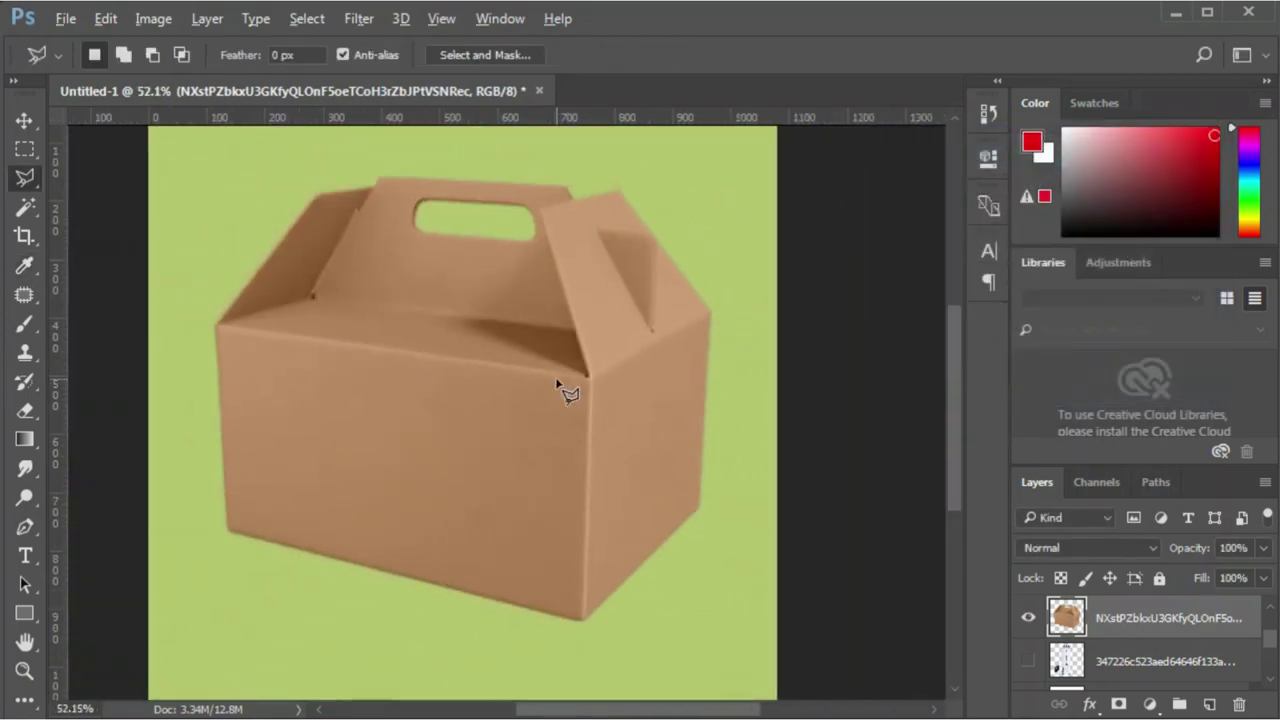
{"action": "scroll", "coordinate": [568, 392], "scroll_direction": "down", "scroll_amount": 1}
Hide the paper box and show the white thermos bottle, zoomed to its top
{"action": "left_click", "coordinate": [1028, 618]}
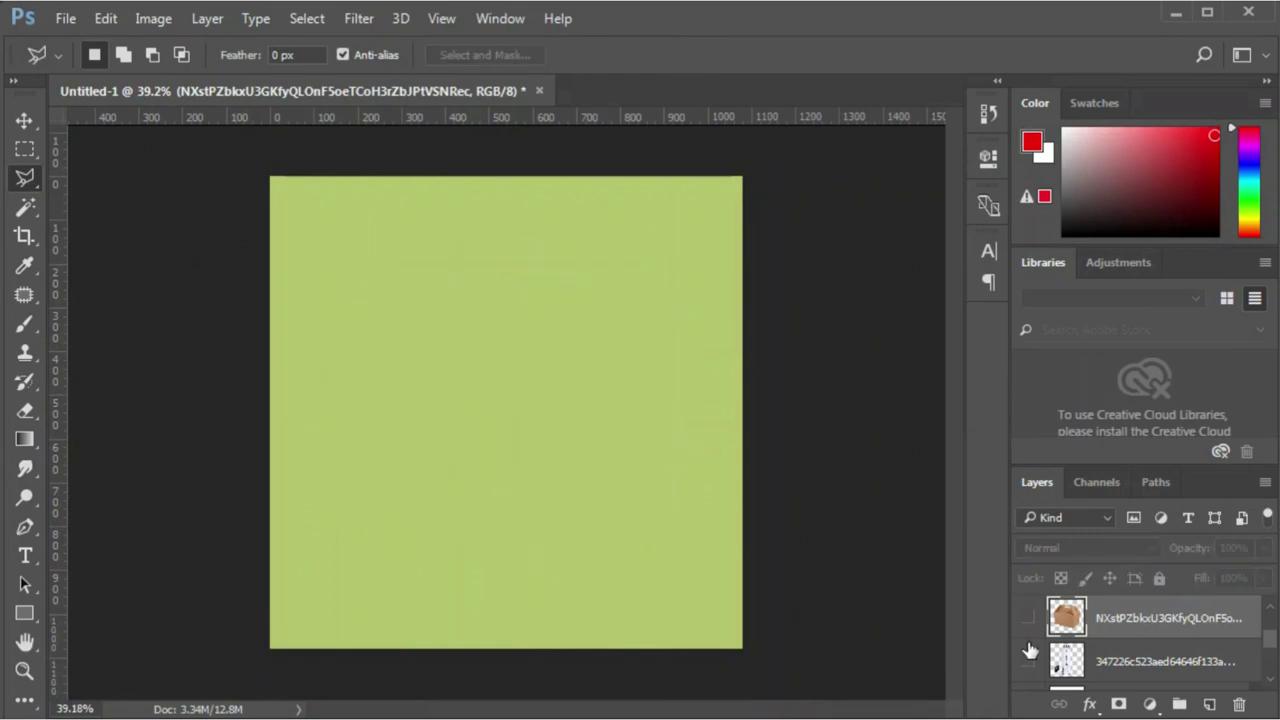
{"action": "left_click", "coordinate": [1028, 661]}
{"action": "scroll", "coordinate": [531, 292], "scroll_direction": "up", "scroll_amount": 2}
{"action": "scroll", "coordinate": [531, 292], "scroll_direction": "up", "scroll_amount": 2}
{"action": "scroll", "coordinate": [537, 295], "scroll_direction": "up", "scroll_amount": 1}
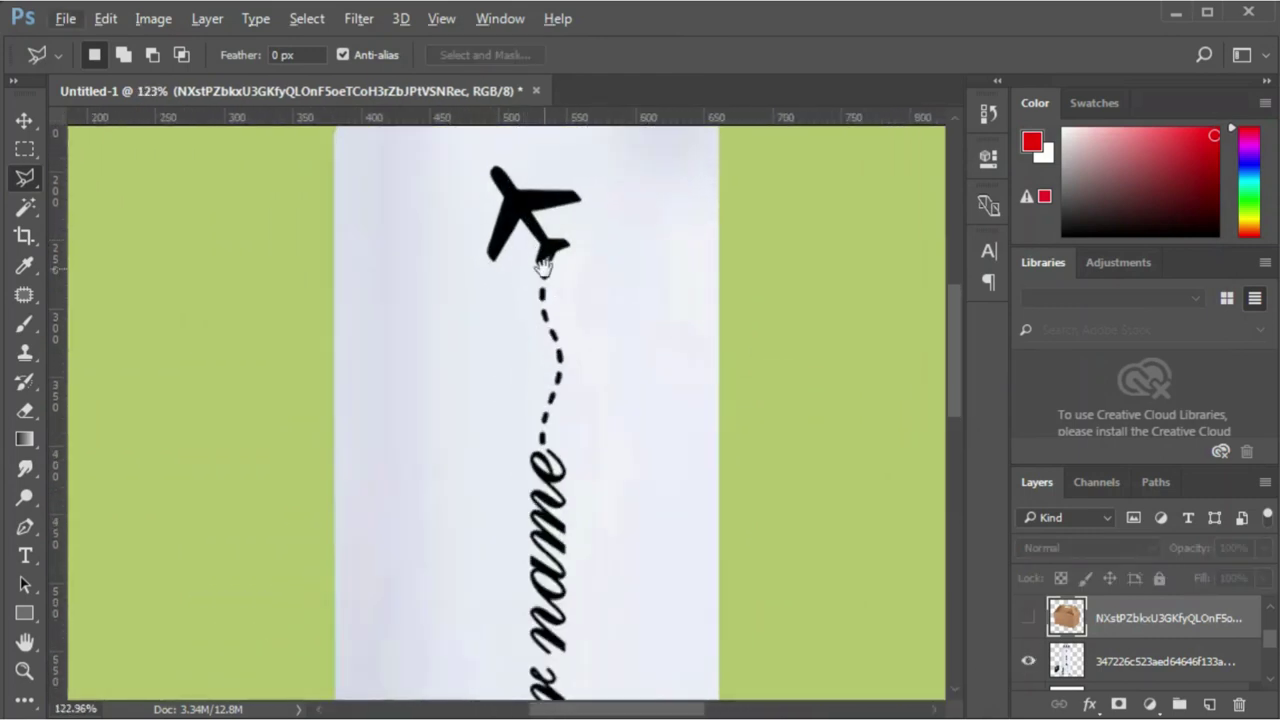
{"action": "left_click_drag", "start_coordinate": [537, 295], "coordinate": [536, 437]}
Patch the black airplane graphic with clean white bottle surface
{"action": "key", "text": "j"}
{"action": "scroll", "coordinate": [549, 425], "scroll_direction": "down", "scroll_amount": 1}
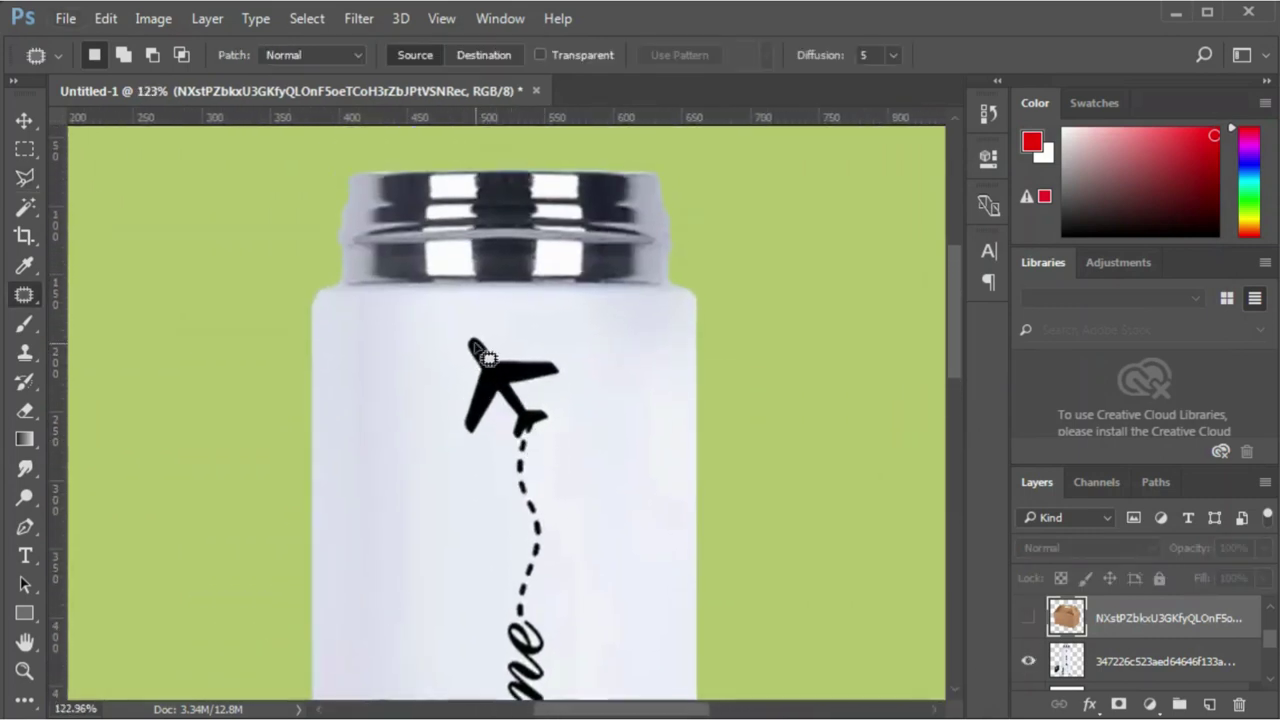
{"action": "left_click_drag", "start_coordinate": [461, 327], "coordinate": [585, 357]}
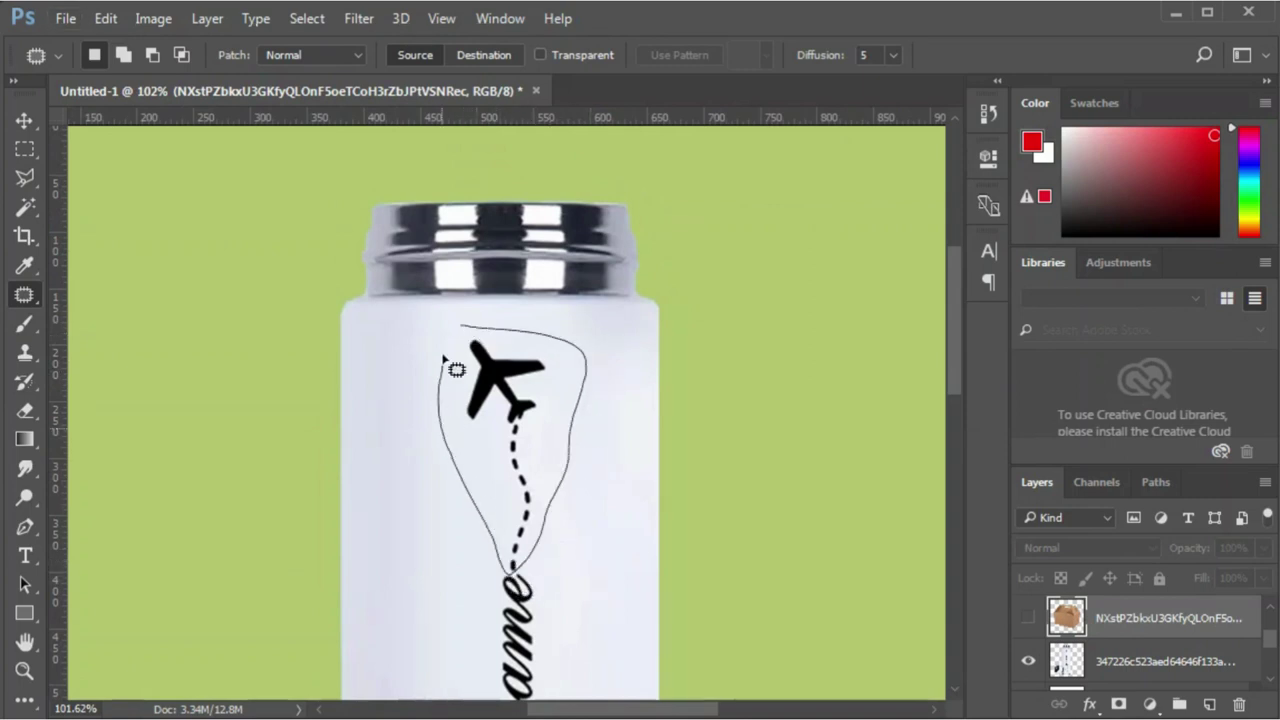
{"action": "left_click_drag", "start_coordinate": [444, 358], "coordinate": [443, 350]}
{"action": "left_click", "coordinate": [770, 270]}
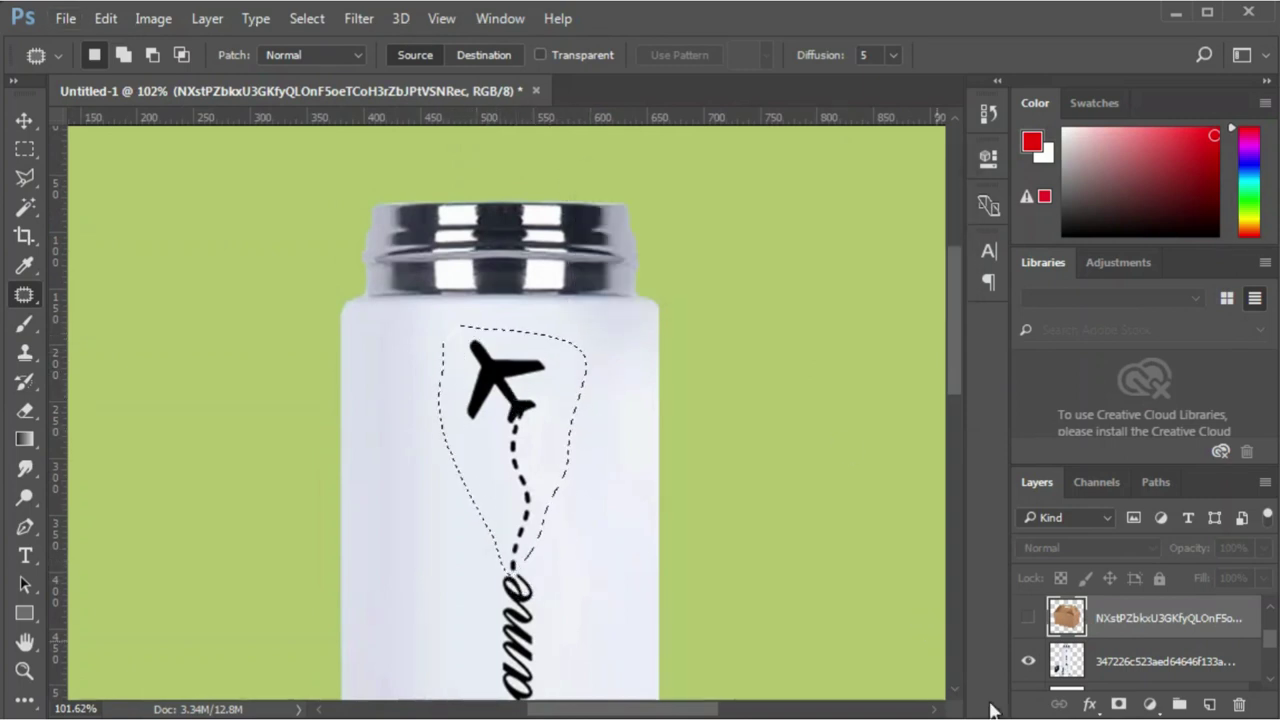
{"action": "left_click", "coordinate": [1136, 655]}
{"action": "left_click_drag", "start_coordinate": [525, 400], "coordinate": [482, 401]}
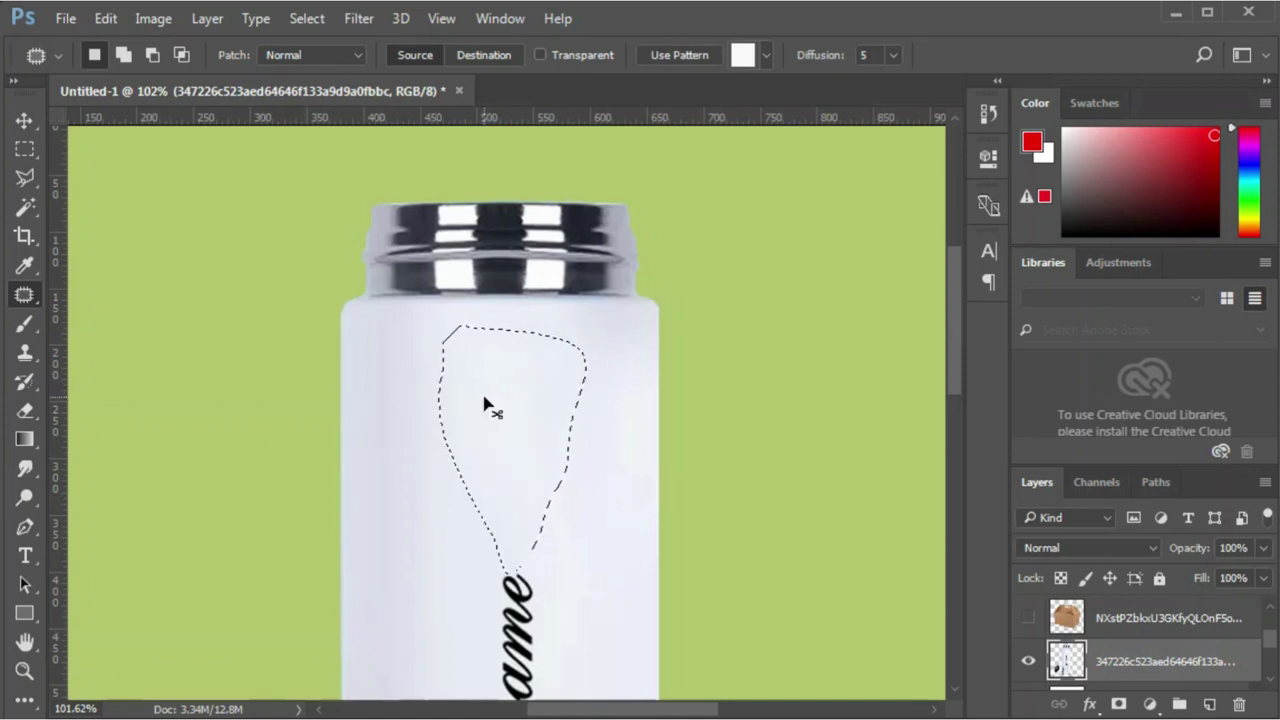
Patch the script word 'name' off the bottle with clean surface
{"action": "key", "text": "ctrl+d"}
{"action": "scroll", "coordinate": [666, 420], "scroll_direction": "down", "scroll_amount": 3}
{"action": "scroll", "coordinate": [663, 443], "scroll_direction": "up", "scroll_amount": 5}
{"action": "scroll", "coordinate": [597, 480], "scroll_direction": "down", "scroll_amount": 3}
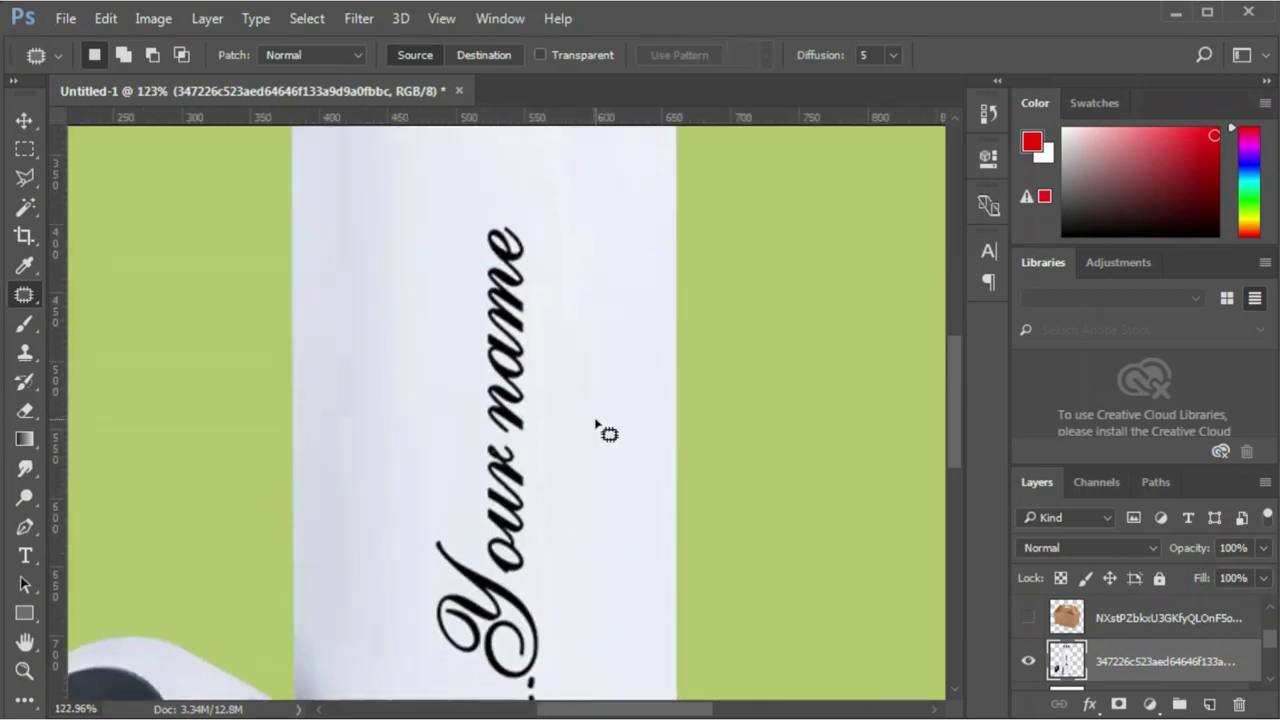
{"action": "scroll", "coordinate": [513, 353], "scroll_direction": "down", "scroll_amount": 2}
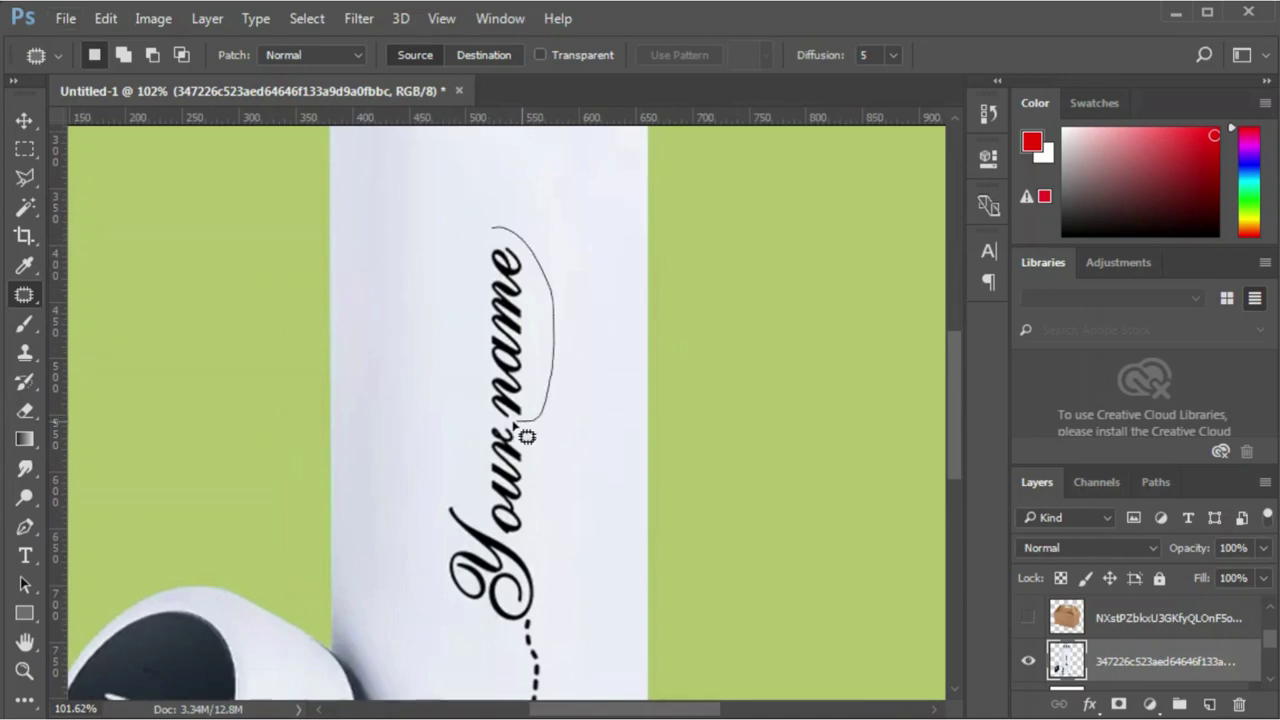
{"action": "left_click_drag", "start_coordinate": [493, 395], "coordinate": [484, 412]}
{"action": "left_click_drag", "start_coordinate": [515, 345], "coordinate": [562, 357]}
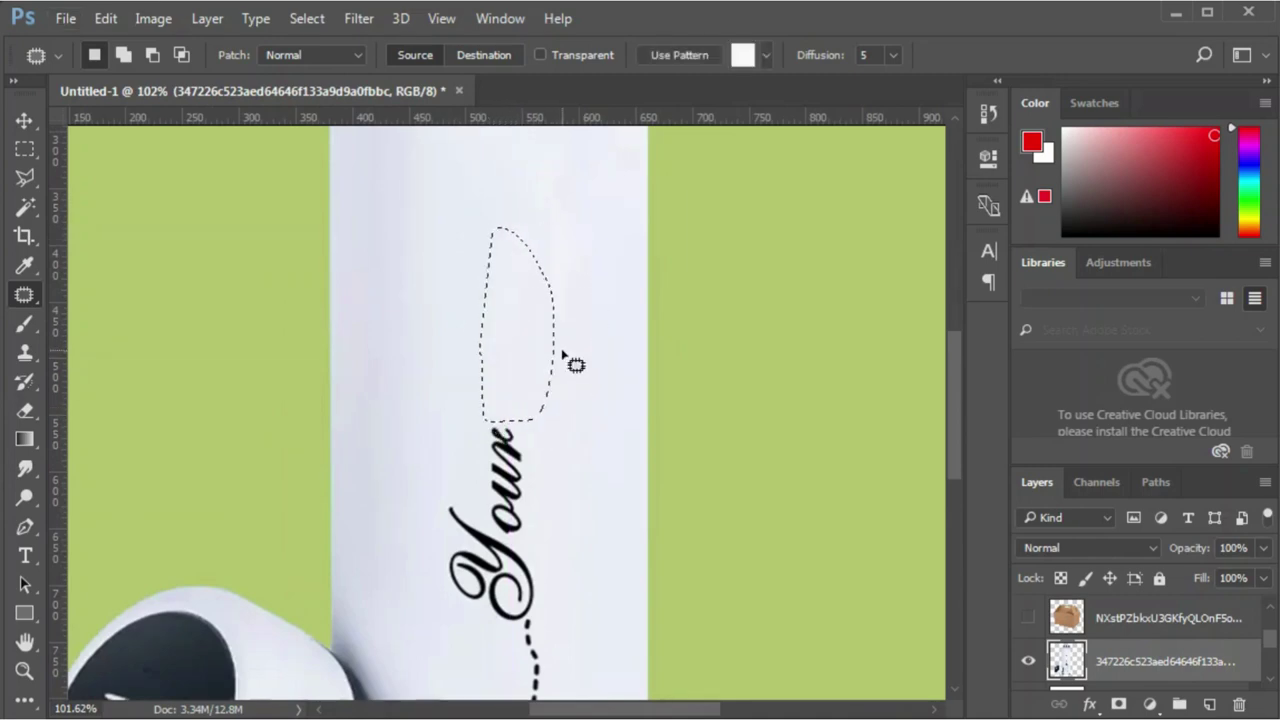
{"action": "key", "text": "ctrl+d"}
Try patching the word 'Your', then undo the unsatisfactory result
{"action": "scroll", "coordinate": [500, 355], "scroll_direction": "down", "scroll_amount": 2}
{"action": "scroll", "coordinate": [497, 352], "scroll_direction": "down", "scroll_amount": 1}
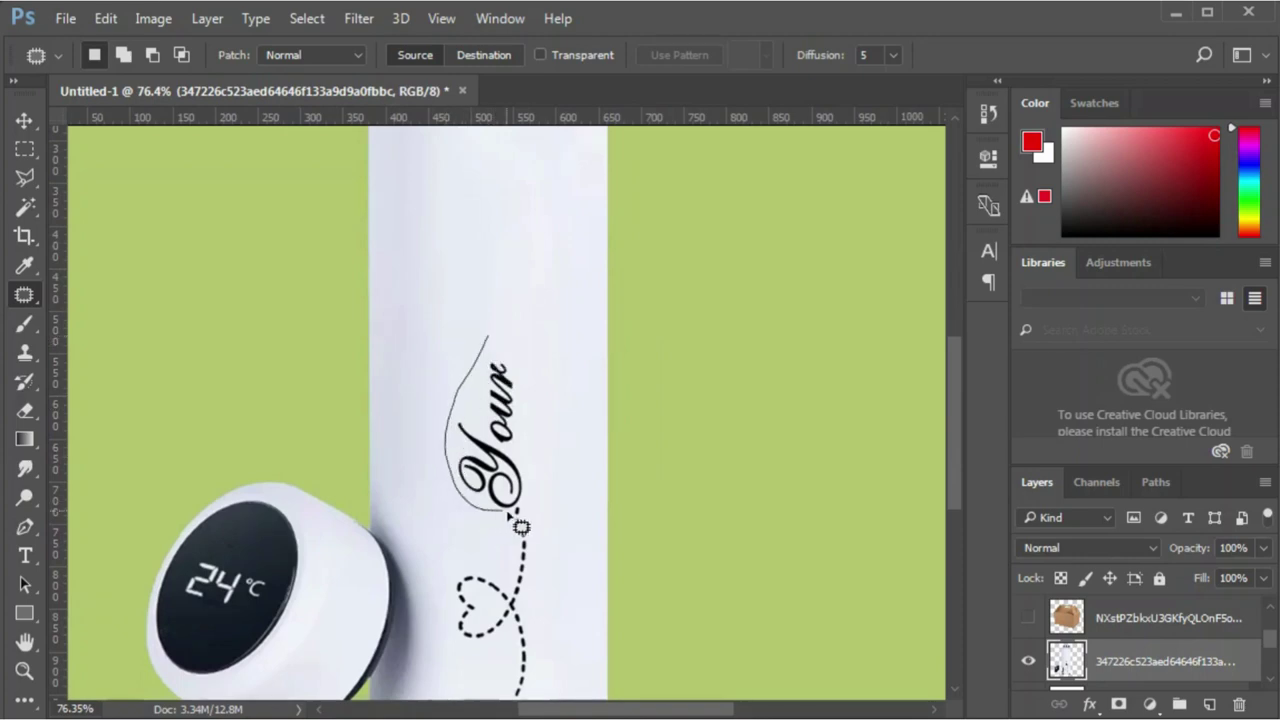
{"action": "left_click_drag", "start_coordinate": [553, 408], "coordinate": [490, 338]}
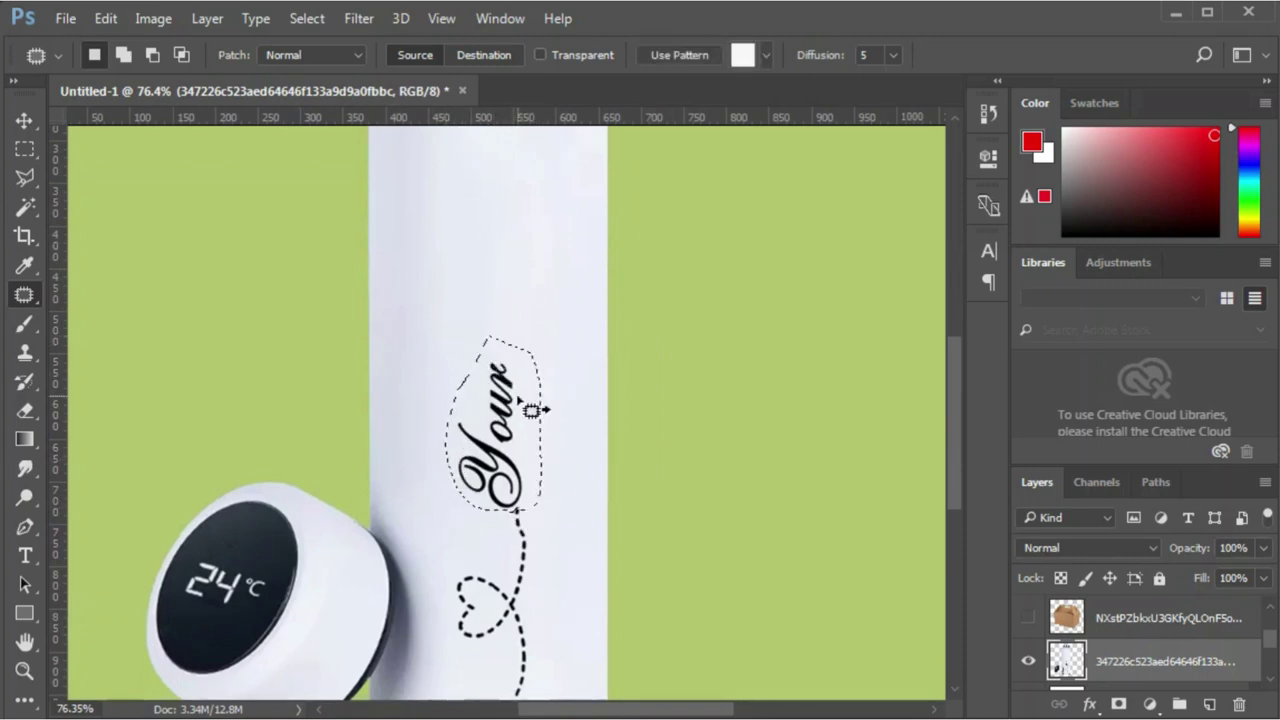
{"action": "left_click_drag", "start_coordinate": [505, 415], "coordinate": [540, 405]}
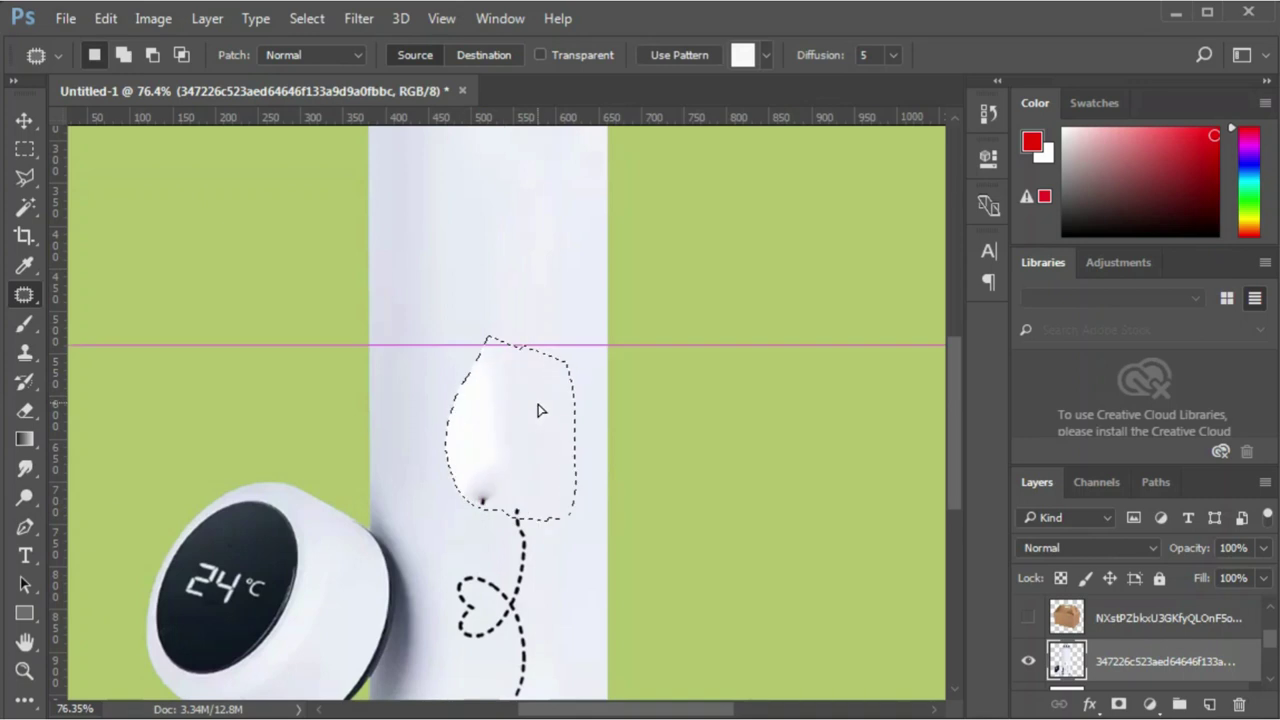
{"action": "key", "text": "ctrl+z"}
{"action": "key", "text": "ctrl+d"}
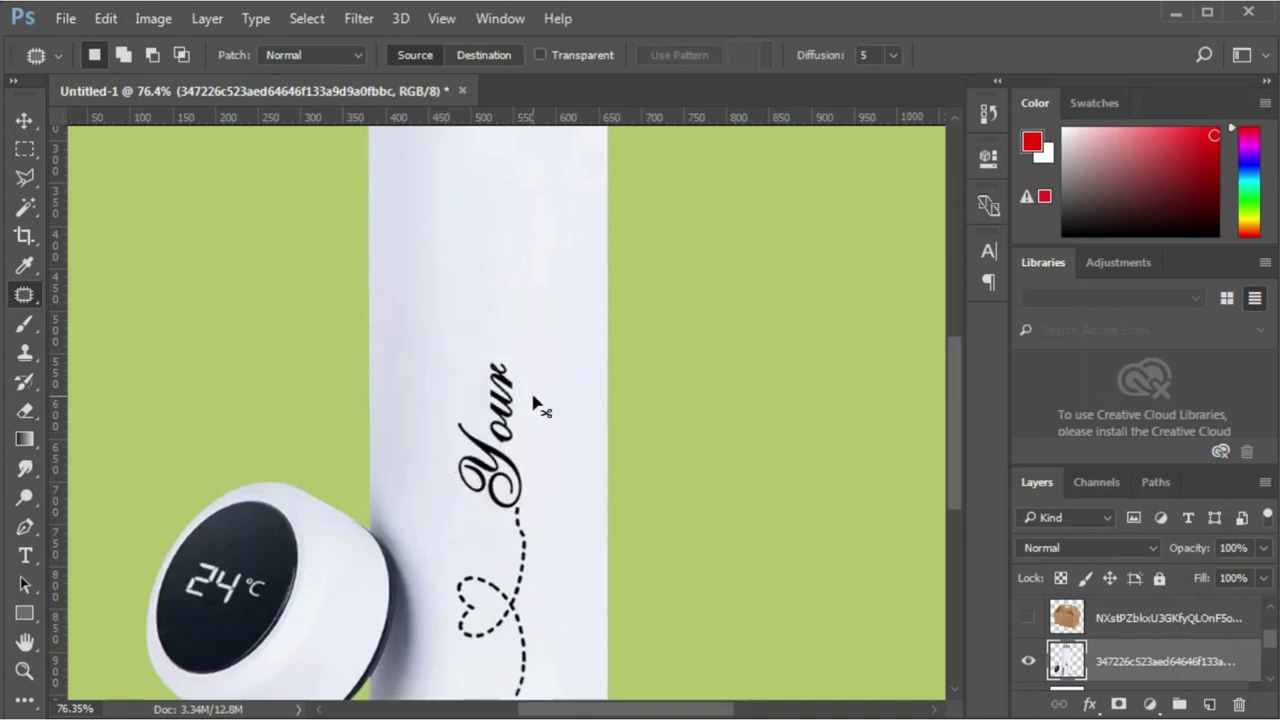
{"action": "scroll", "coordinate": [537, 405], "scroll_direction": "up", "scroll_amount": 2}
Polygonal-lasso the word 'Your' and patch it with clean bottle surface
{"action": "key", "text": "alt+l"}
{"action": "key", "text": "Escape"}
{"action": "key", "text": "l"}
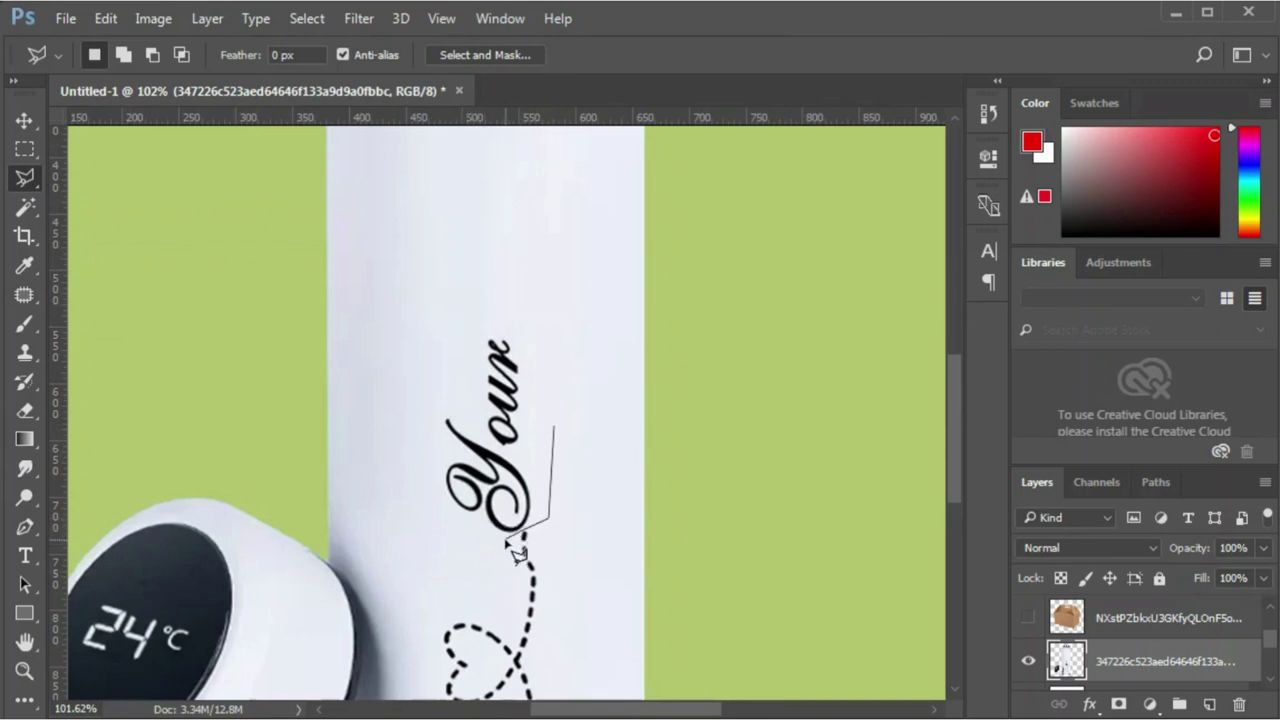
{"action": "left_click", "coordinate": [427, 450]}
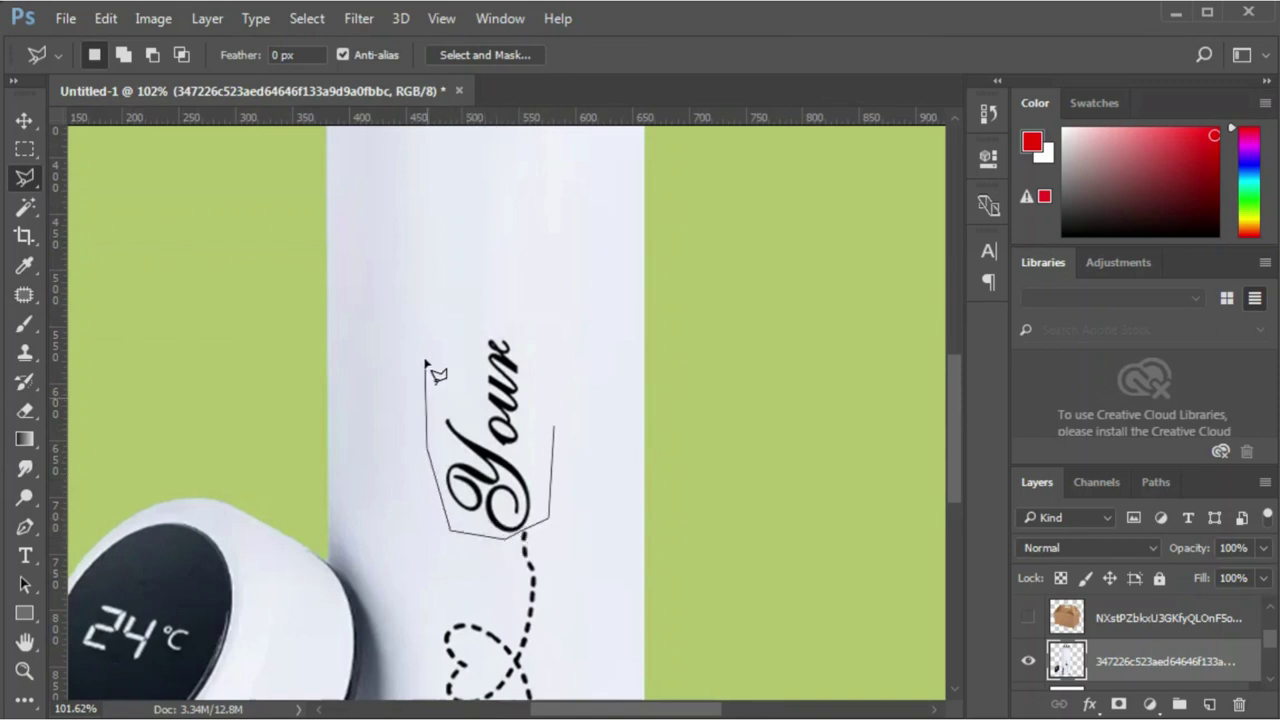
{"action": "left_click", "coordinate": [487, 312]}
{"action": "left_click", "coordinate": [525, 293], "text": "shift"}
{"action": "left_click", "coordinate": [472, 321]}
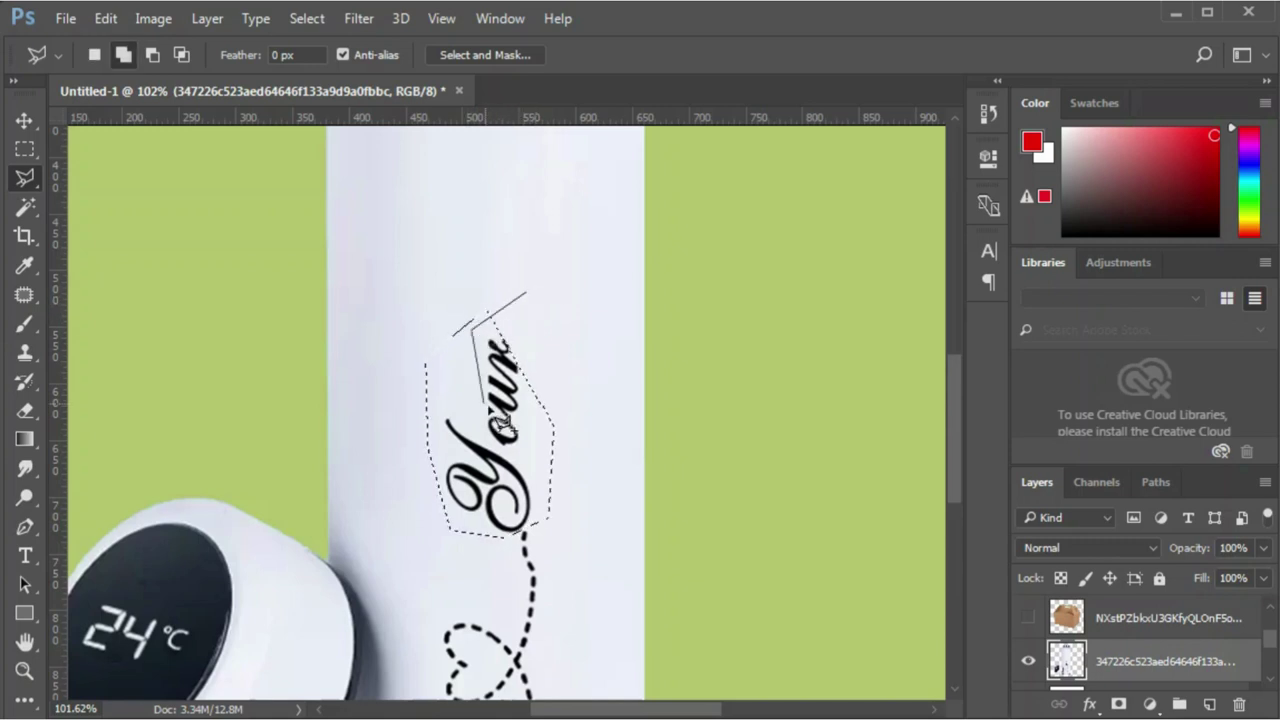
{"action": "double_click", "coordinate": [538, 363]}
{"action": "key", "text": "j"}
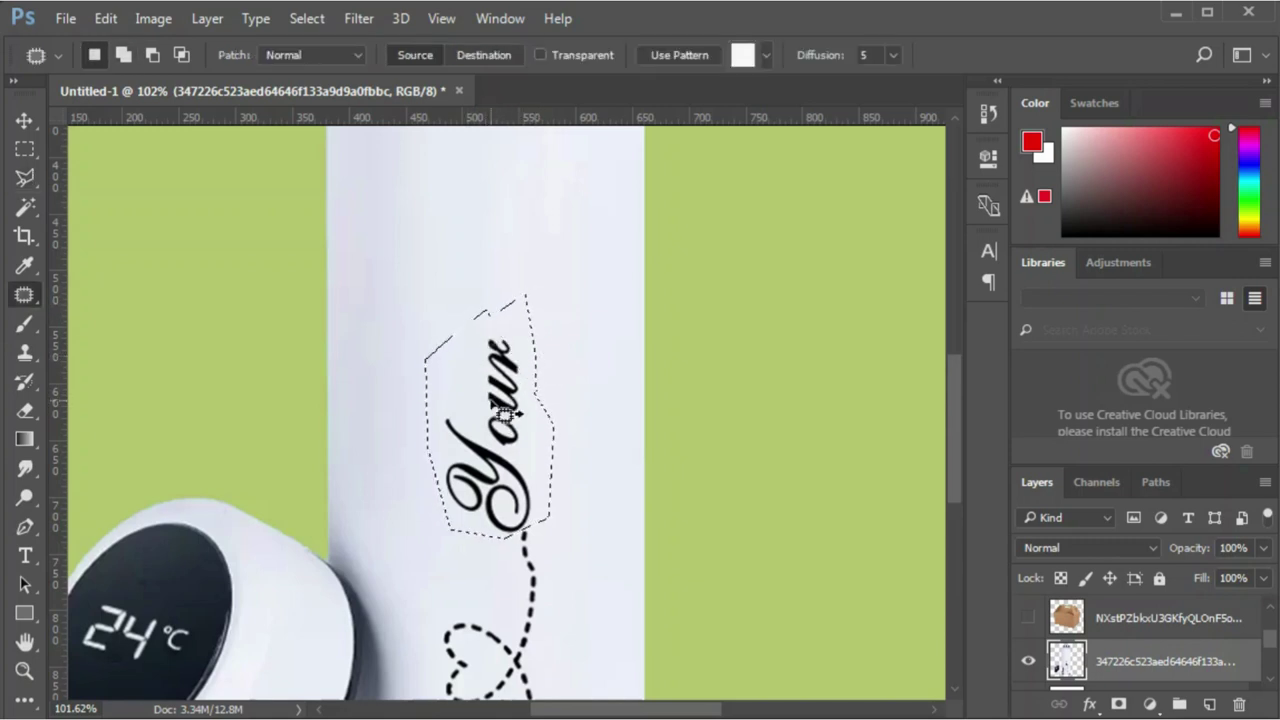
{"action": "left_click_drag", "start_coordinate": [486, 350], "coordinate": [486, 286]}
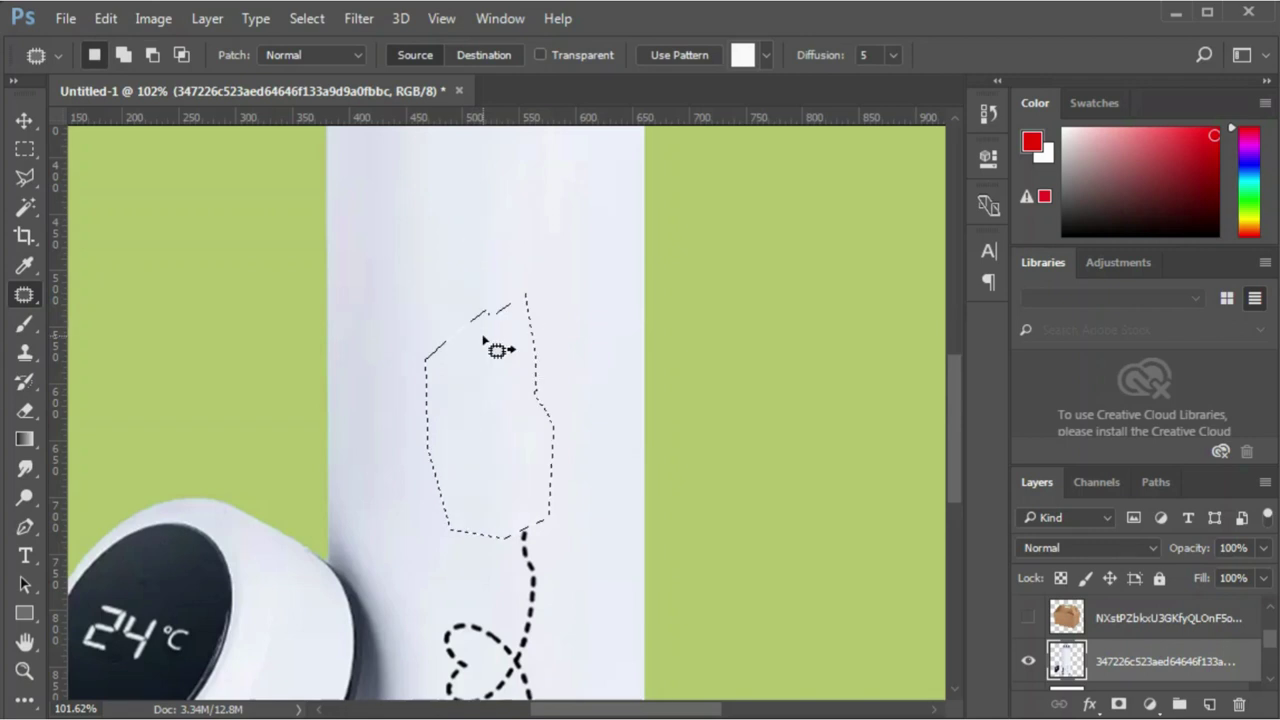
{"action": "key", "text": "ctrl+d"}
{"action": "scroll", "coordinate": [552, 540], "scroll_direction": "down", "scroll_amount": 2}
Outline the dashed heart line and patch it upward with clean white bottle surface
{"action": "scroll", "coordinate": [552, 540], "scroll_direction": "down", "scroll_amount": 1}
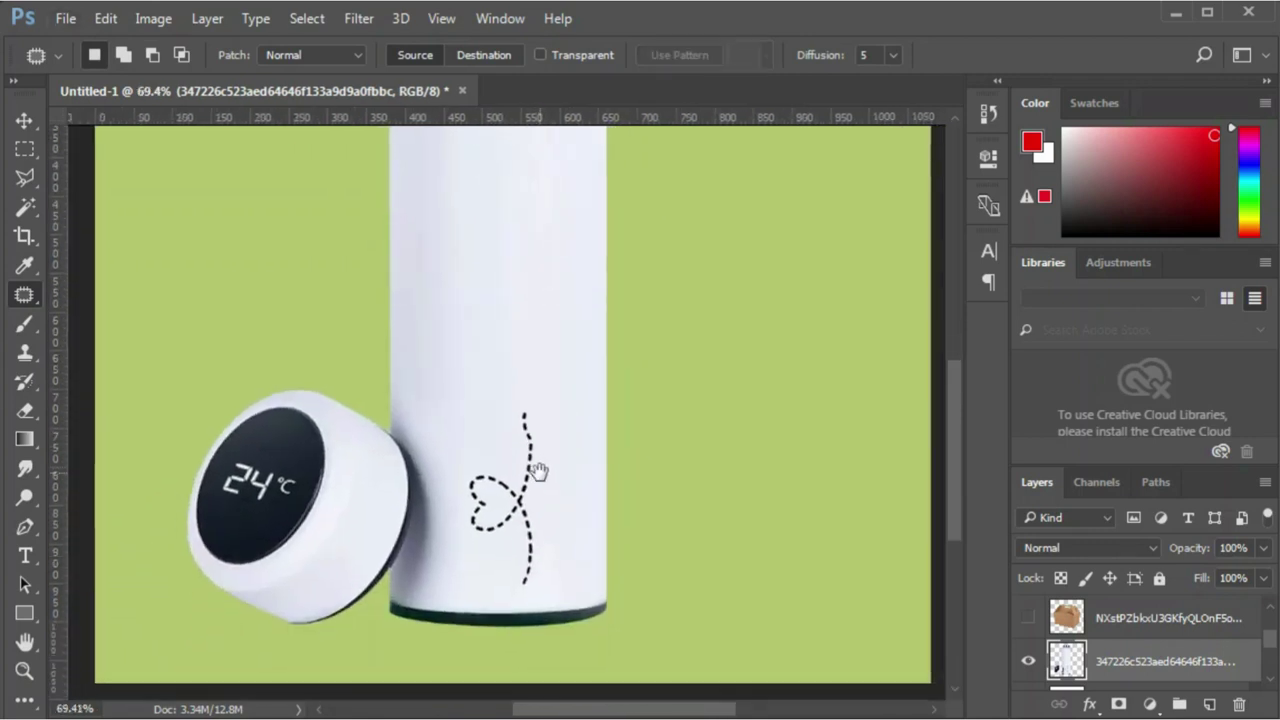
{"action": "scroll", "coordinate": [532, 430], "scroll_direction": "up", "scroll_amount": 3}
{"action": "left_click_drag", "start_coordinate": [456, 552], "coordinate": [456, 556]}
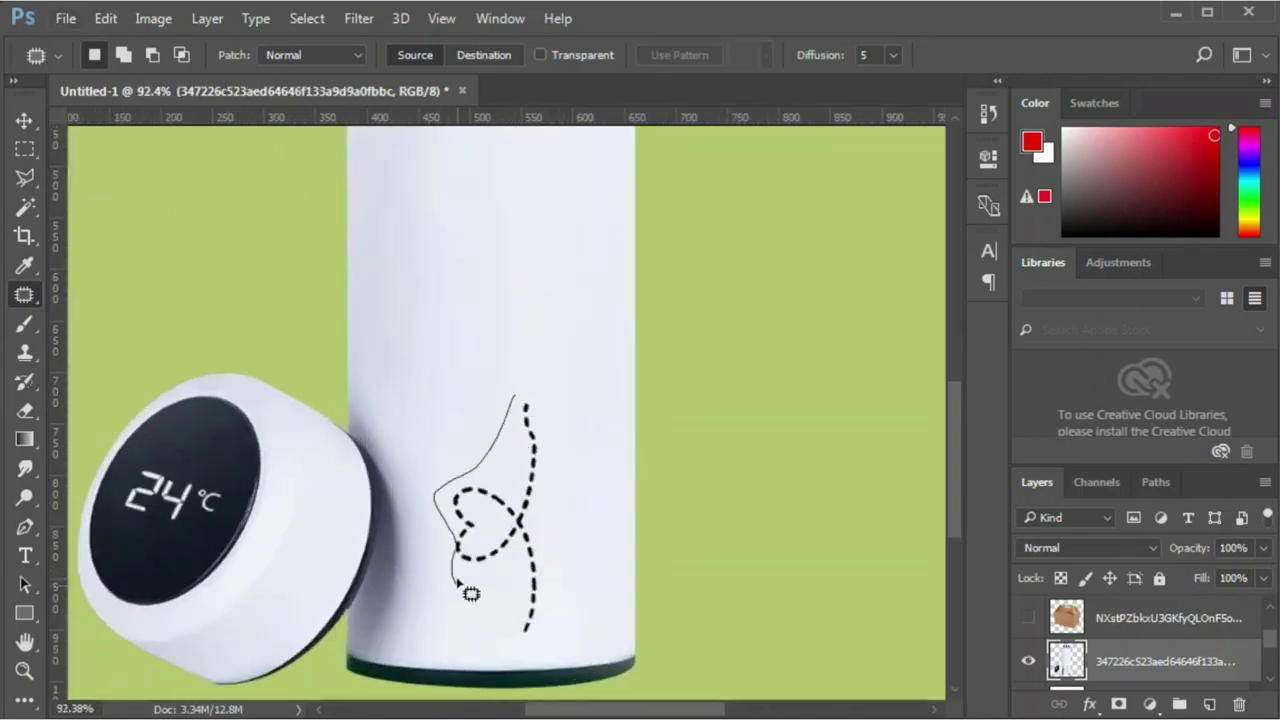
{"action": "left_click_drag", "start_coordinate": [435, 428], "coordinate": [442, 568]}
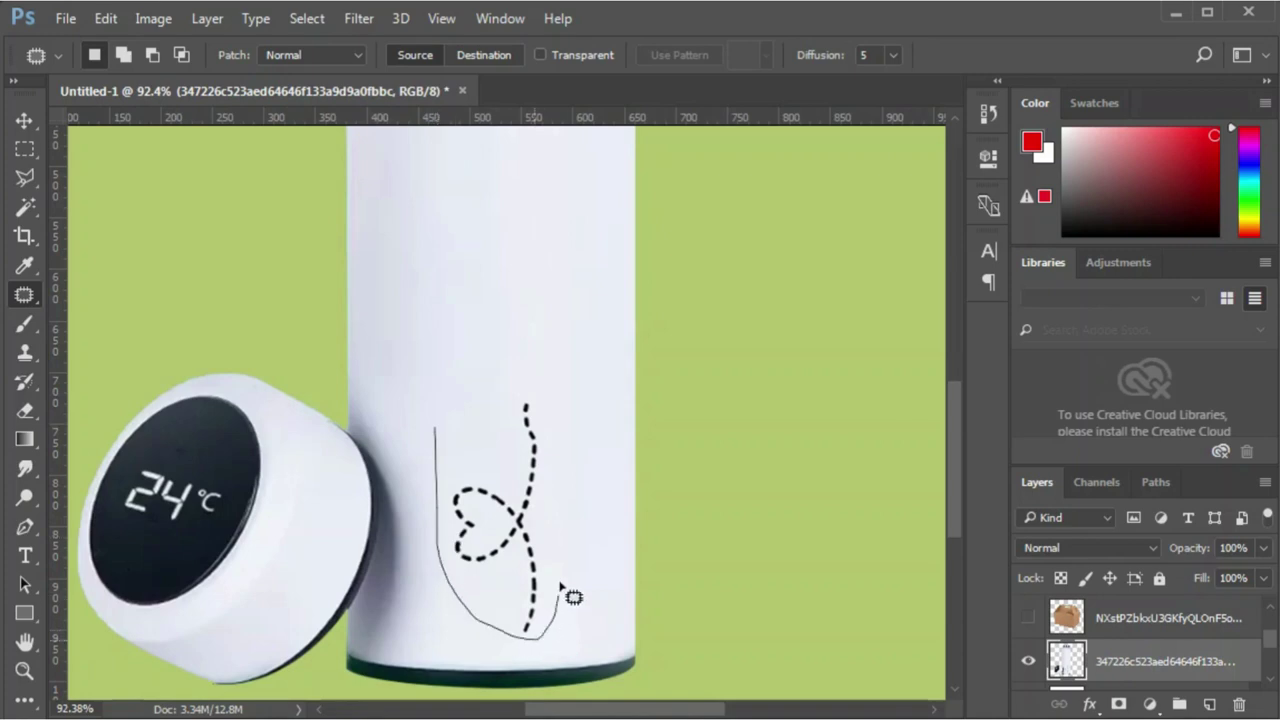
{"action": "left_click_drag", "start_coordinate": [551, 409], "coordinate": [515, 382]}
{"action": "mouse_move", "coordinate": [500, 510]}
{"action": "left_mouse_down"}
{"action": "mouse_move", "coordinate": [493, 553]}
{"action": "mouse_move", "coordinate": [500, 380]}
{"action": "left_mouse_up"}
{"action": "key", "text": "ctrl+d"}
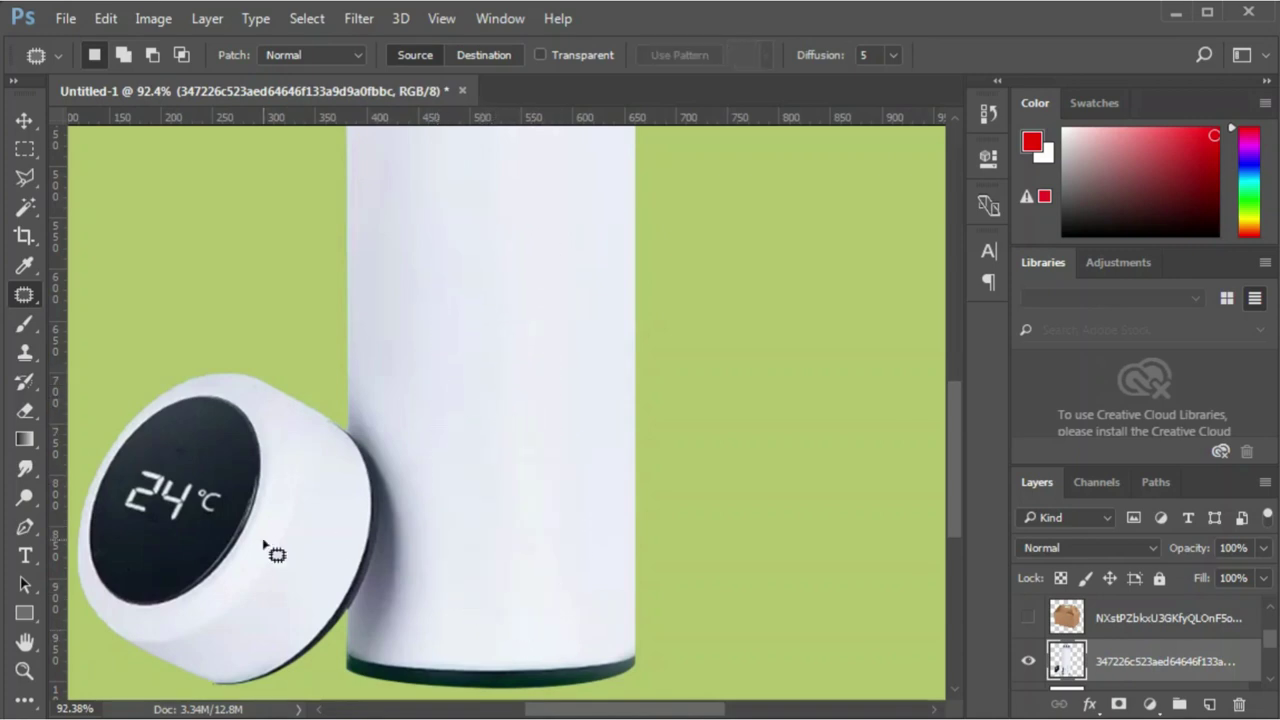
{"action": "scroll", "coordinate": [160, 550], "scroll_direction": "up", "scroll_amount": 3}
{"action": "scroll", "coordinate": [160, 550], "scroll_direction": "left", "scroll_amount": 3}
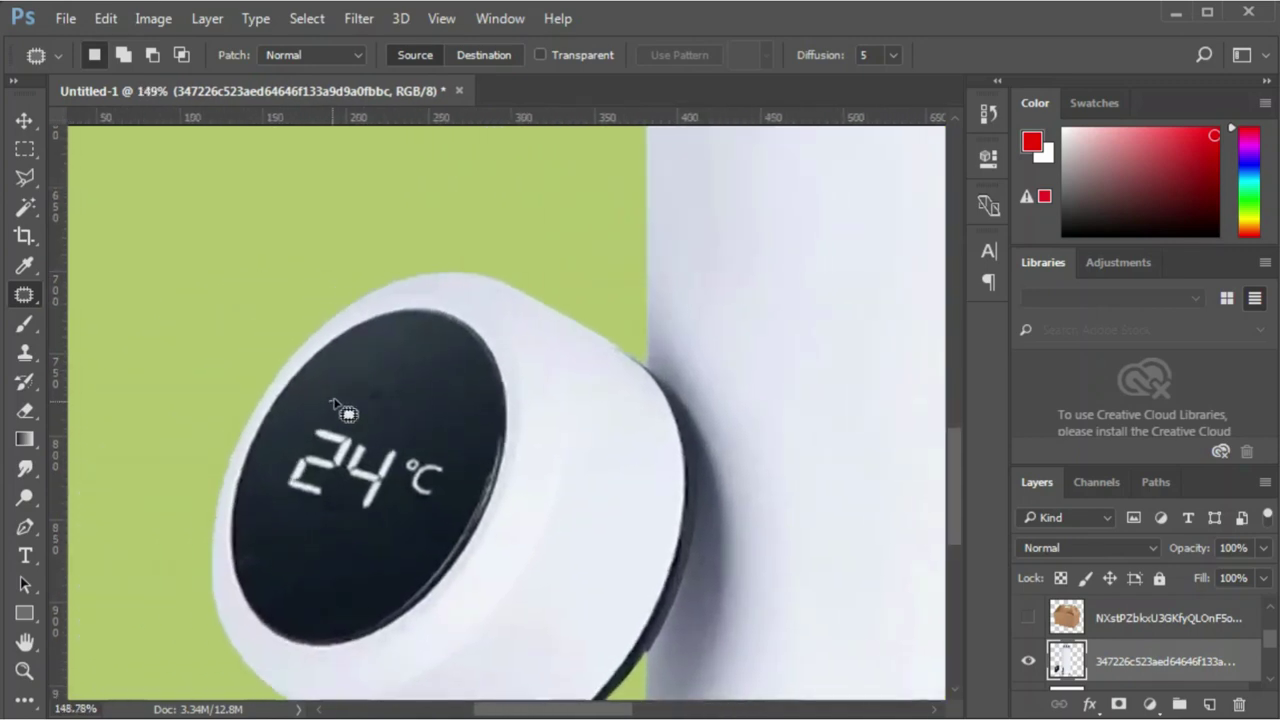
Outline the 24°C reading on the lid's dial, retrying until the whole readout is selected
{"action": "left_click_drag", "start_coordinate": [403, 398], "coordinate": [381, 403]}
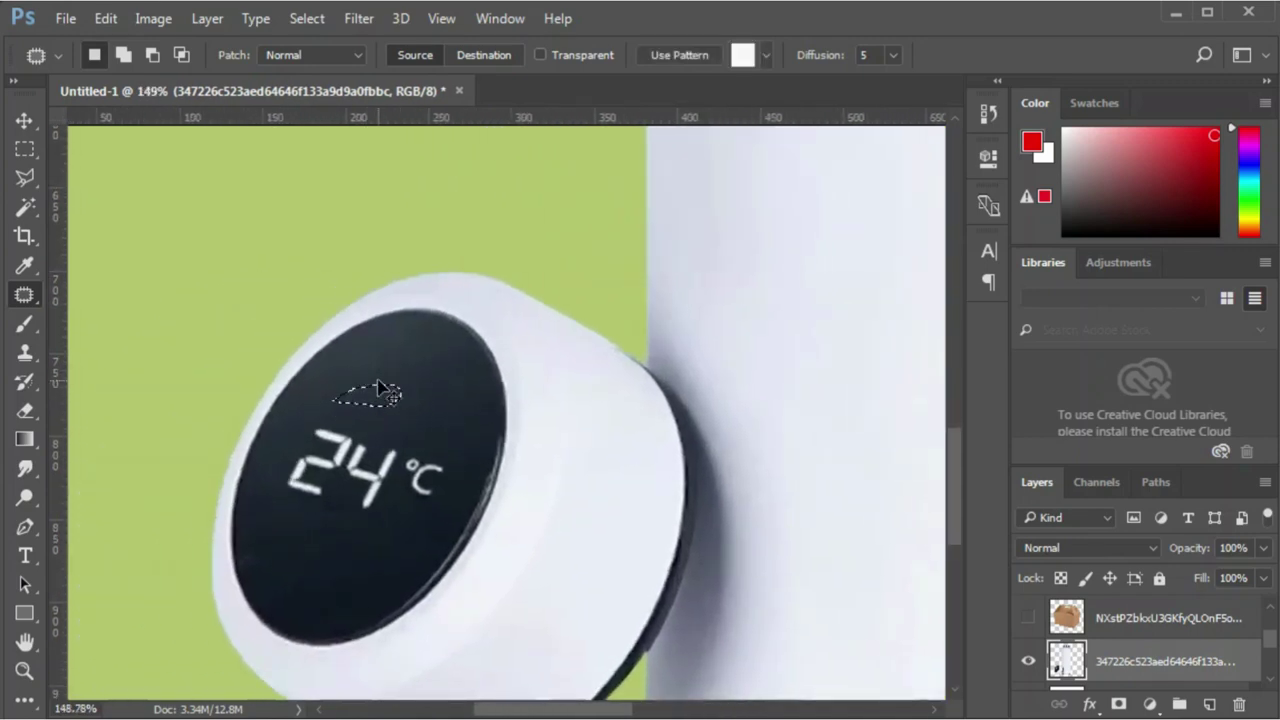
{"action": "left_click", "coordinate": [380, 390]}
{"action": "mouse_move", "coordinate": [349, 519]}
{"action": "left_mouse_down"}
{"action": "mouse_move", "coordinate": [357, 560]}
{"action": "mouse_move", "coordinate": [316, 597]}
{"action": "left_mouse_up"}
{"action": "left_click", "coordinate": [300, 415]}
{"action": "mouse_move", "coordinate": [276, 482]}
{"action": "left_mouse_down"}
{"action": "mouse_move", "coordinate": [395, 520]}
{"action": "mouse_move", "coordinate": [456, 498]}
{"action": "mouse_move", "coordinate": [460, 462]}
{"action": "mouse_move", "coordinate": [400, 436]}
{"action": "left_mouse_up"}
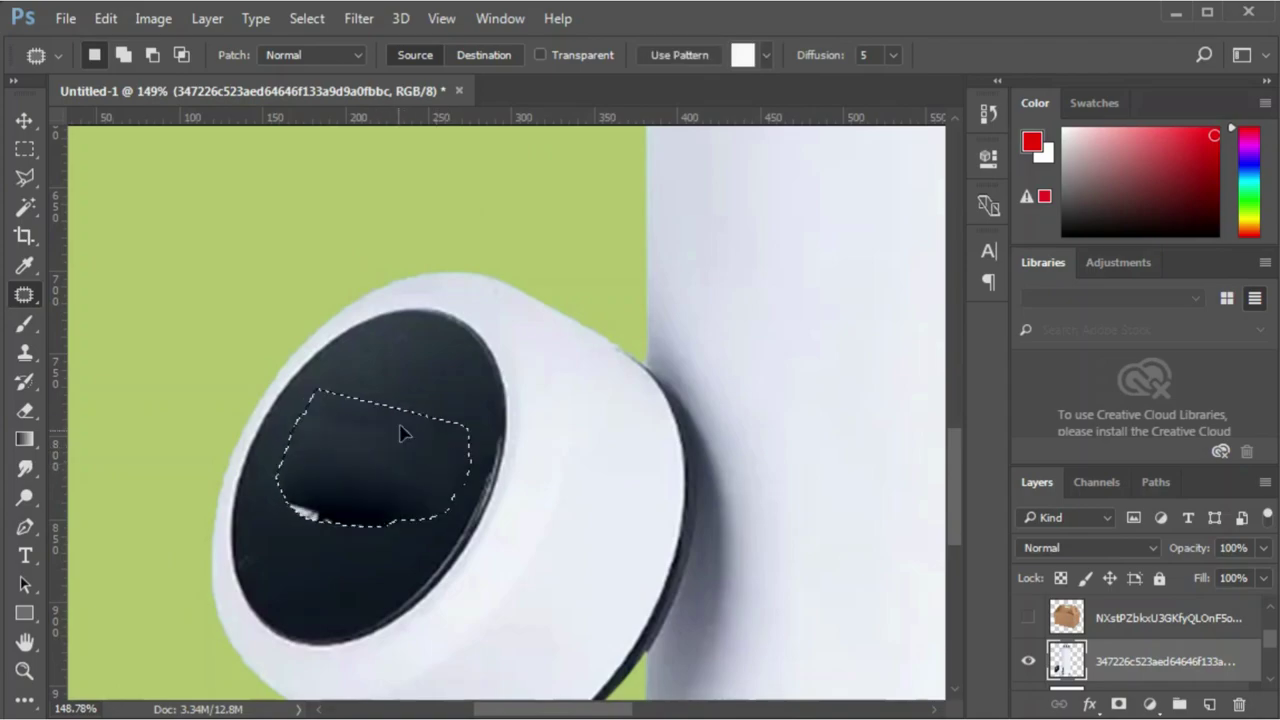